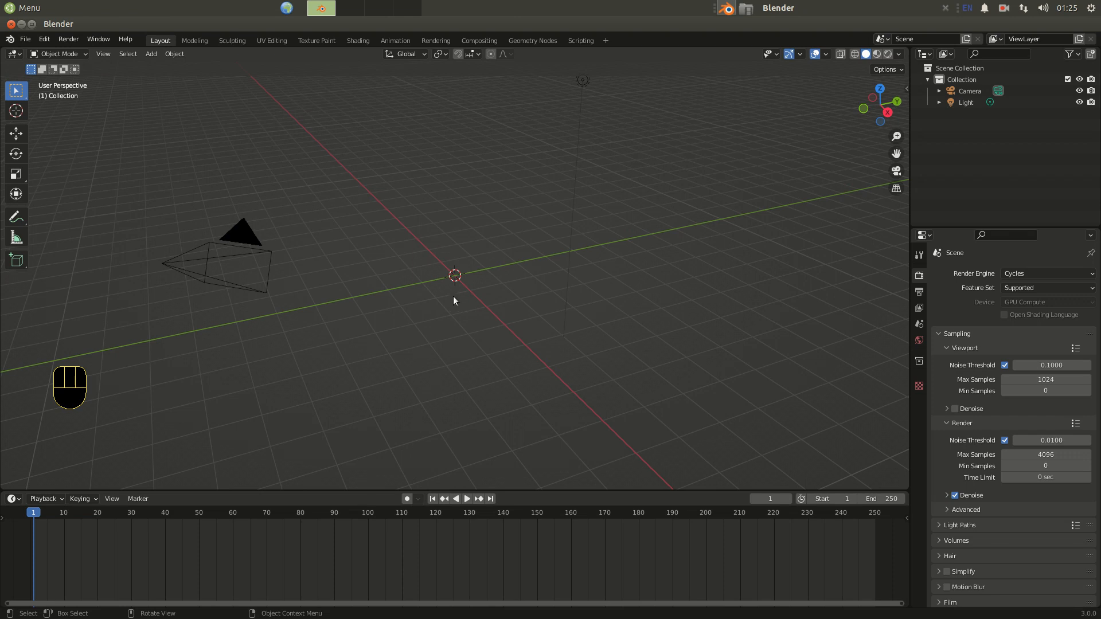
{"action": "left_click", "coordinate": [25, 38]}
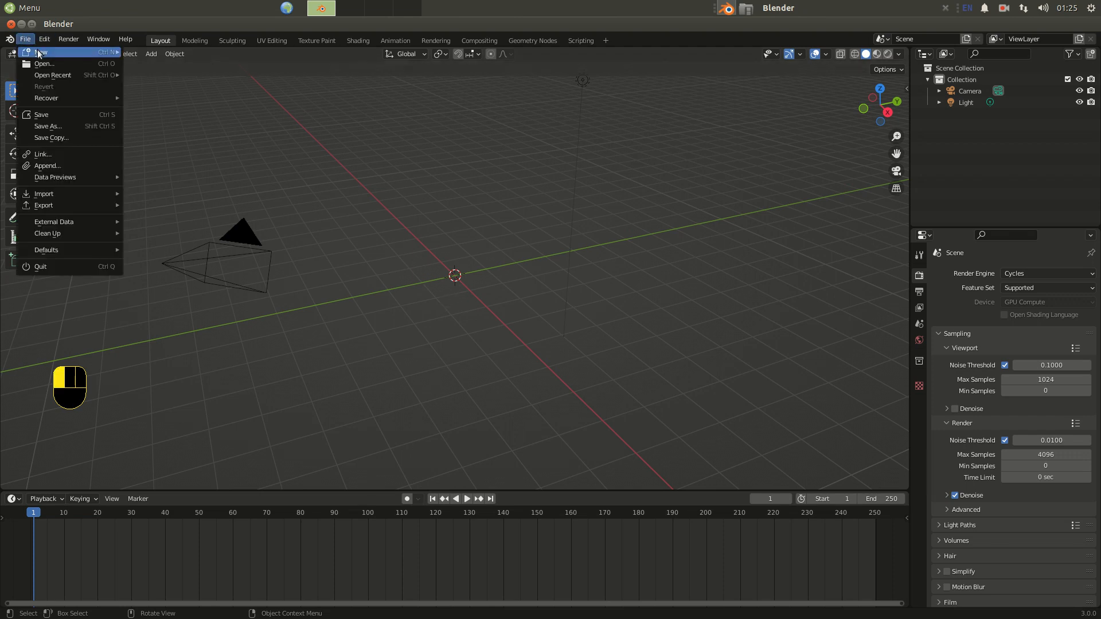
{"action": "mouse_move", "coordinate": [57, 52]}
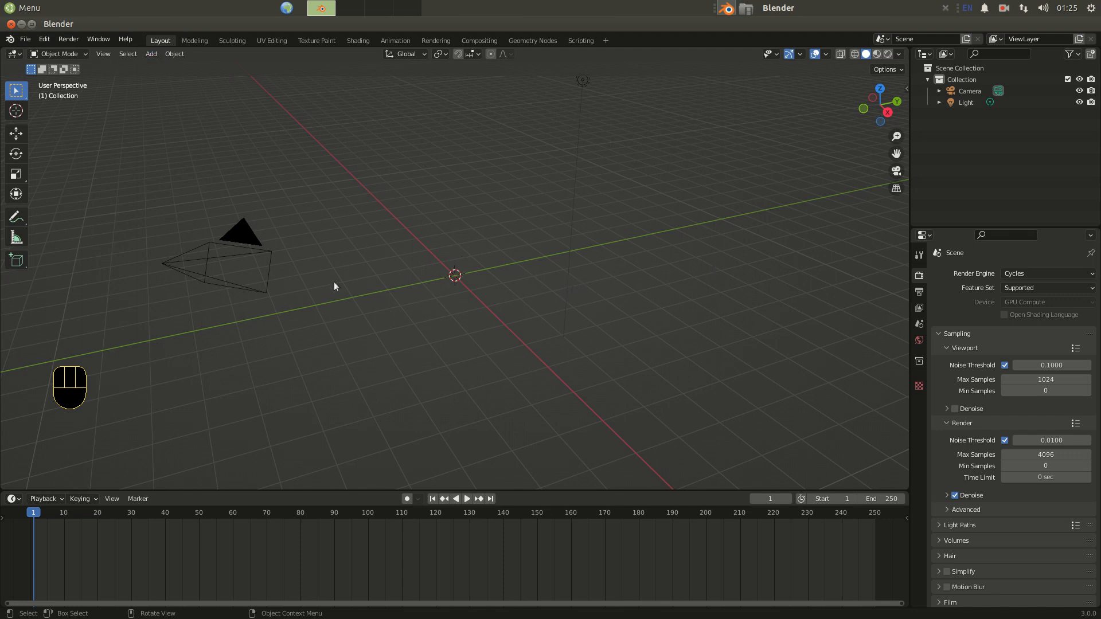
Add a Path curve at the world origin
{"action": "left_click", "coordinate": [150, 52]}
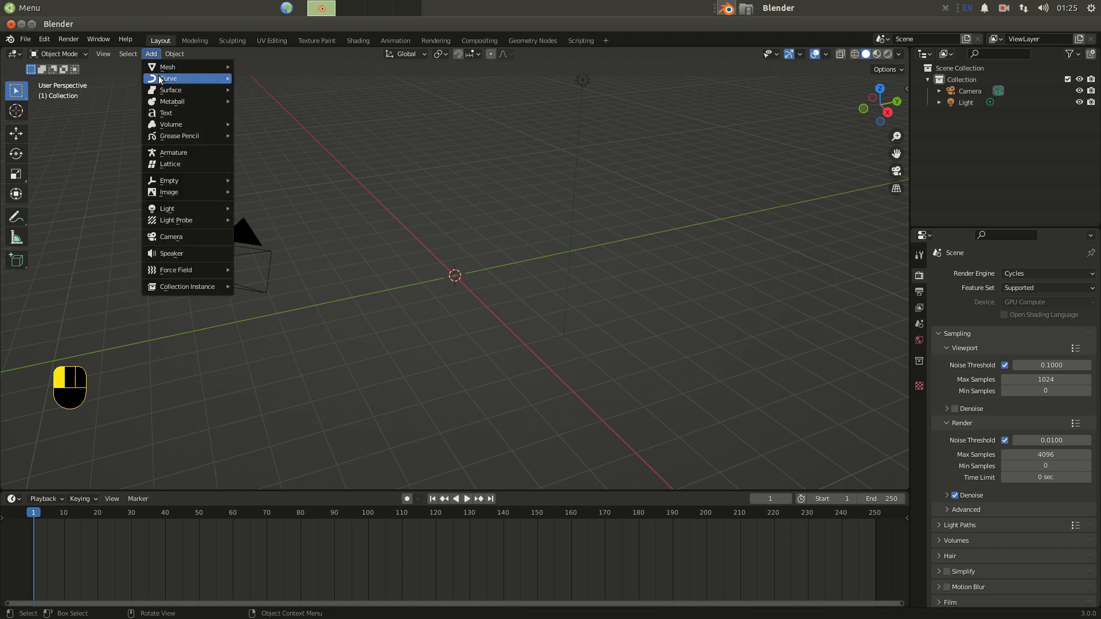
{"action": "mouse_move", "coordinate": [159, 78]}
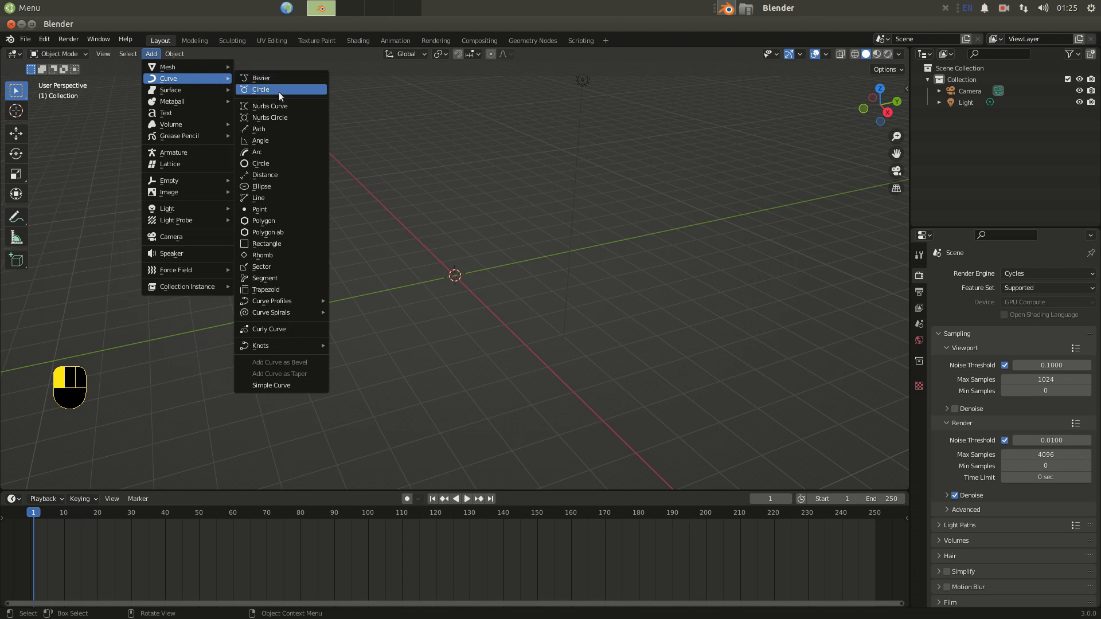
{"action": "left_click", "coordinate": [281, 129]}
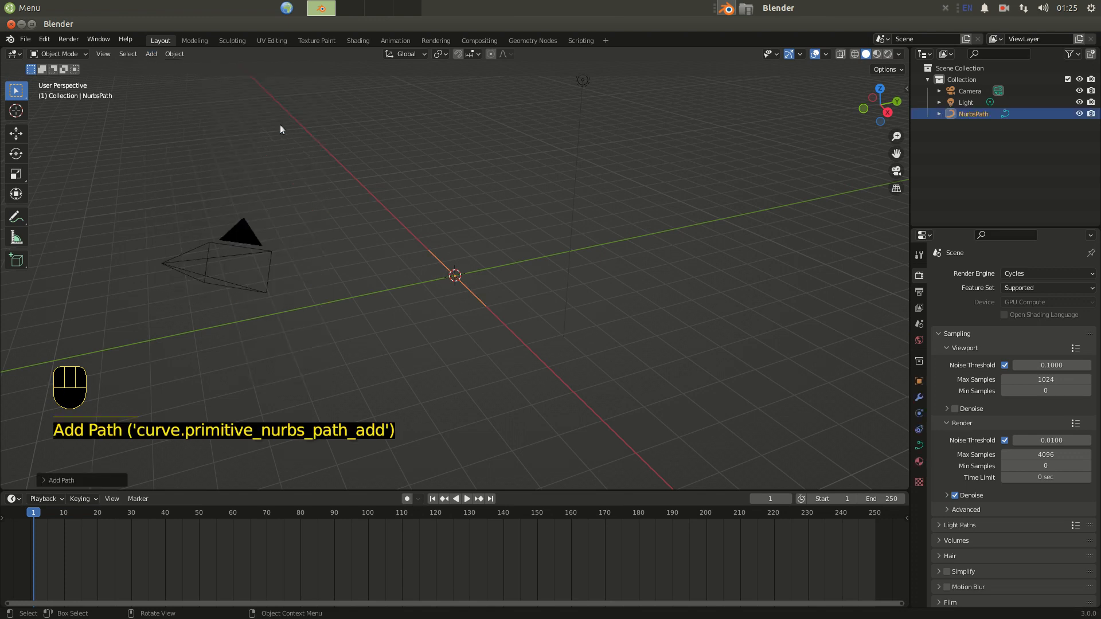
{"action": "scroll", "coordinate": [449, 309], "scroll_direction": "up", "scroll_amount": 2}
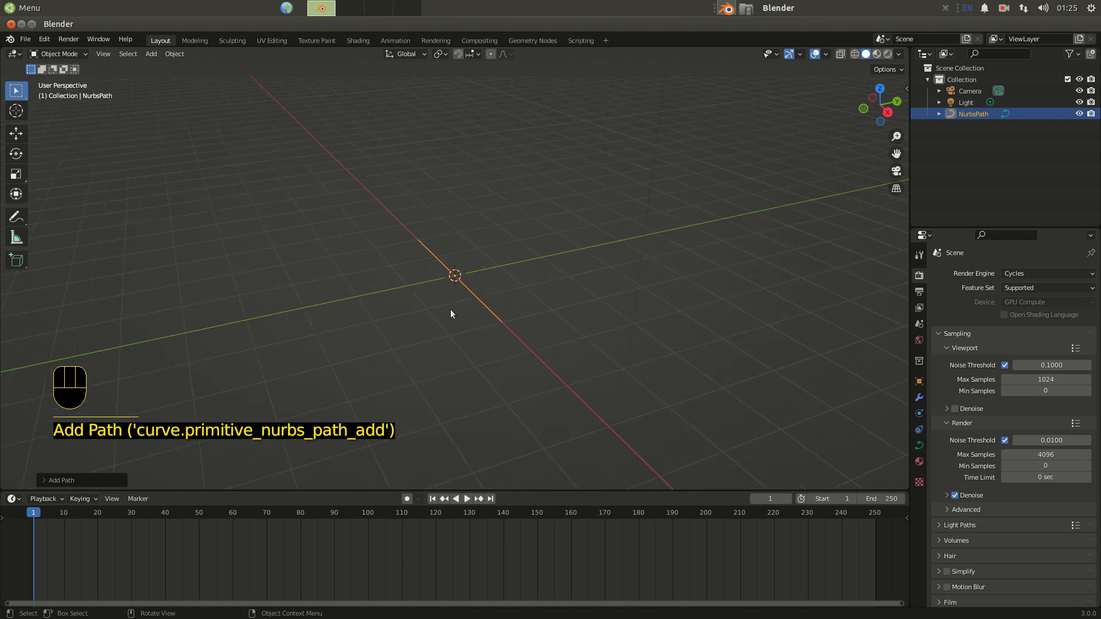
{"action": "middle_click_drag", "start_coordinate": [431, 312], "coordinate": [503, 315]}
Enter Edit Mode on the path and move its positive-X end control point up and away by about 1 m
{"action": "left_click", "coordinate": [60, 54]}
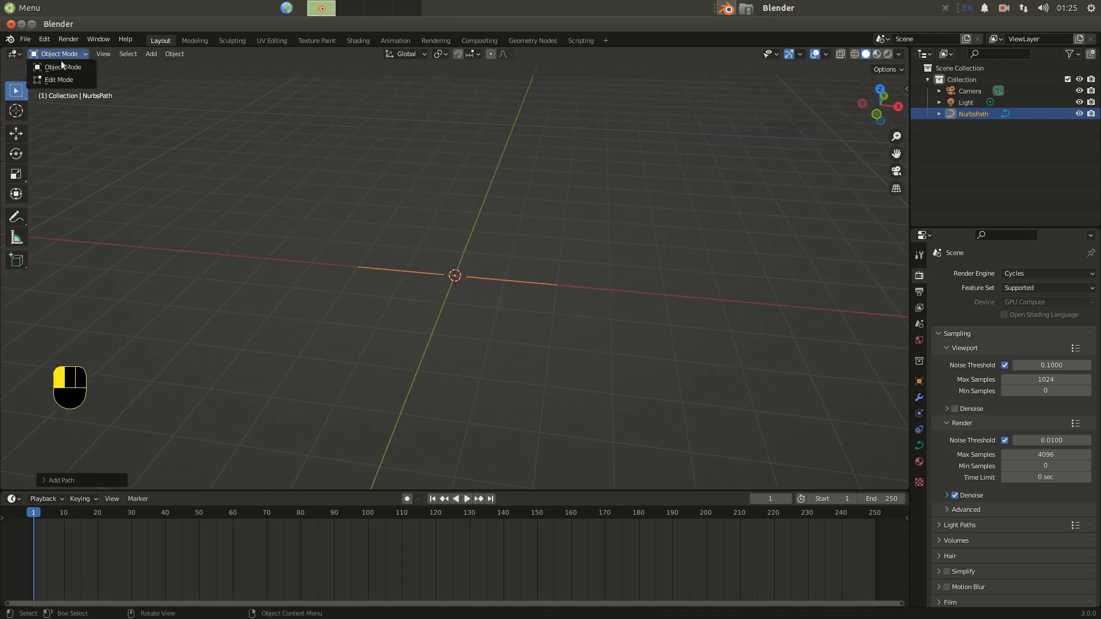
{"action": "left_click", "coordinate": [60, 79]}
{"action": "scroll", "coordinate": [464, 287], "scroll_direction": "up", "scroll_amount": 6}
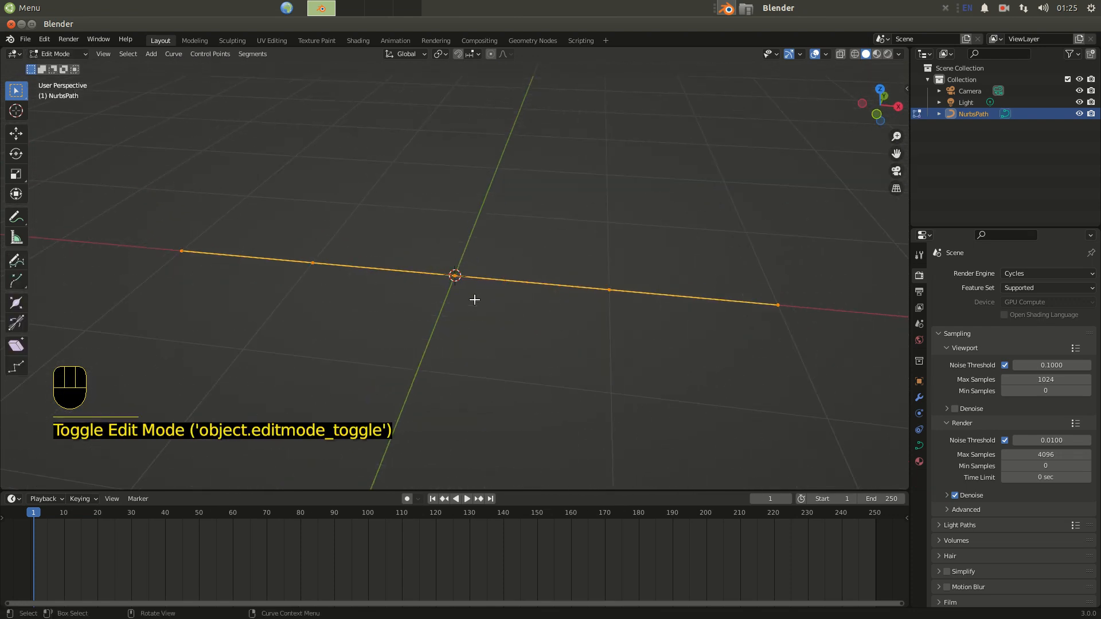
{"action": "scroll", "coordinate": [475, 299], "scroll_direction": "down", "scroll_amount": 3}
{"action": "left_click", "coordinate": [635, 292]}
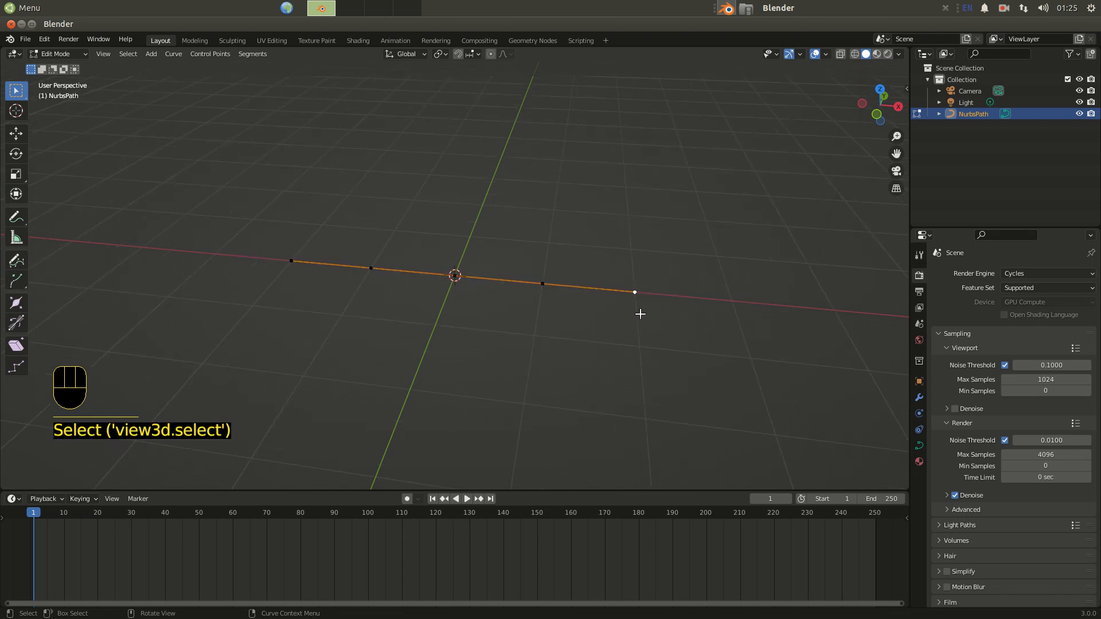
{"action": "key", "text": "g"}
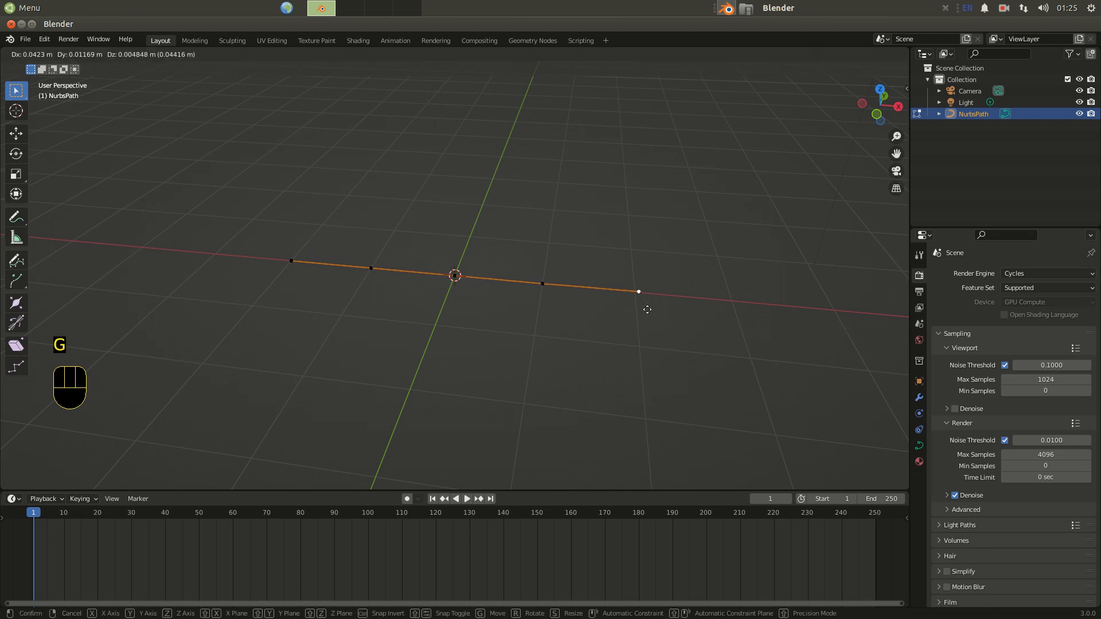
{"action": "left_click", "coordinate": [683, 234]}
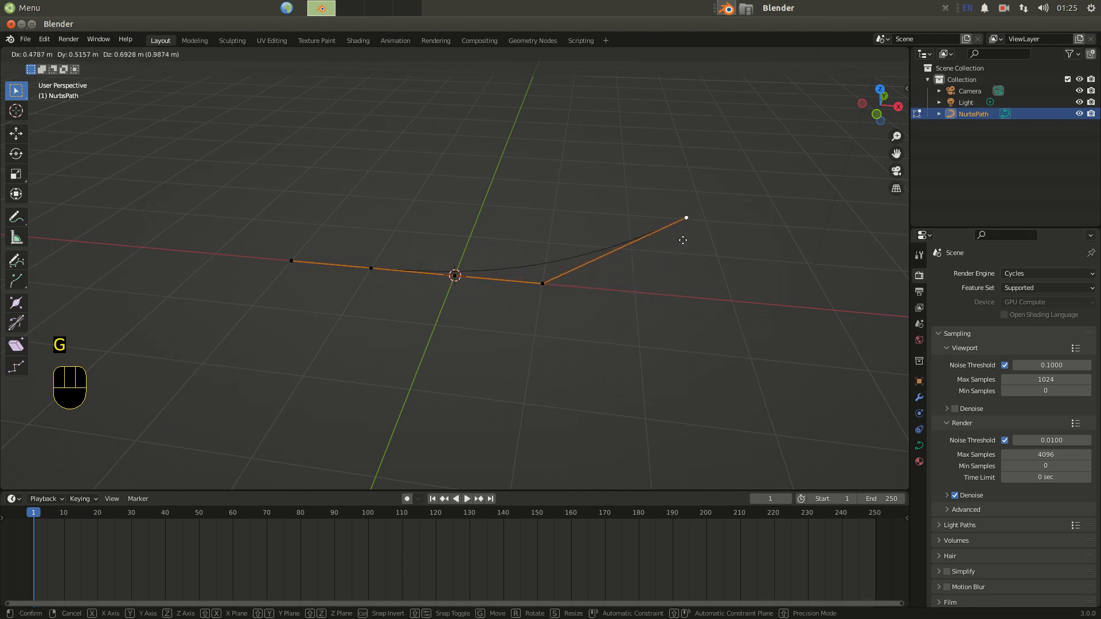
Move the path's middle control point out along negative Y and pull the neighbouring negative-X control point well upward
{"action": "left_click", "coordinate": [448, 278]}
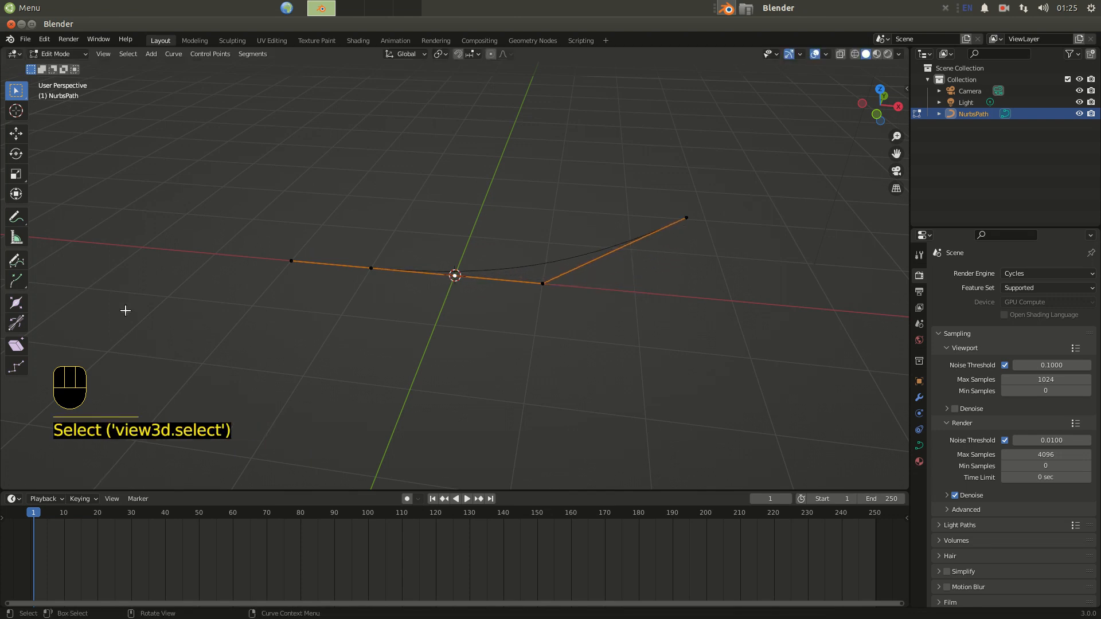
{"action": "left_click", "coordinate": [16, 133]}
{"action": "left_click_drag", "start_coordinate": [463, 256], "coordinate": [382, 365]}
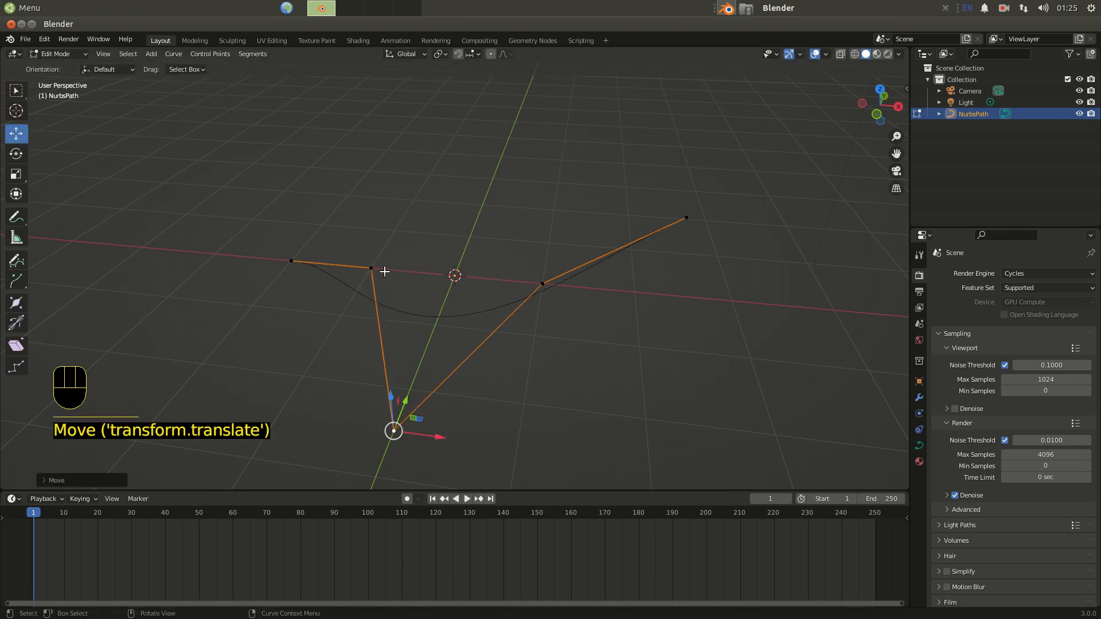
{"action": "left_click_drag", "start_coordinate": [371, 266], "coordinate": [554, 84]}
{"action": "middle_click_drag", "start_coordinate": [570, 282], "coordinate": [629, 294]}
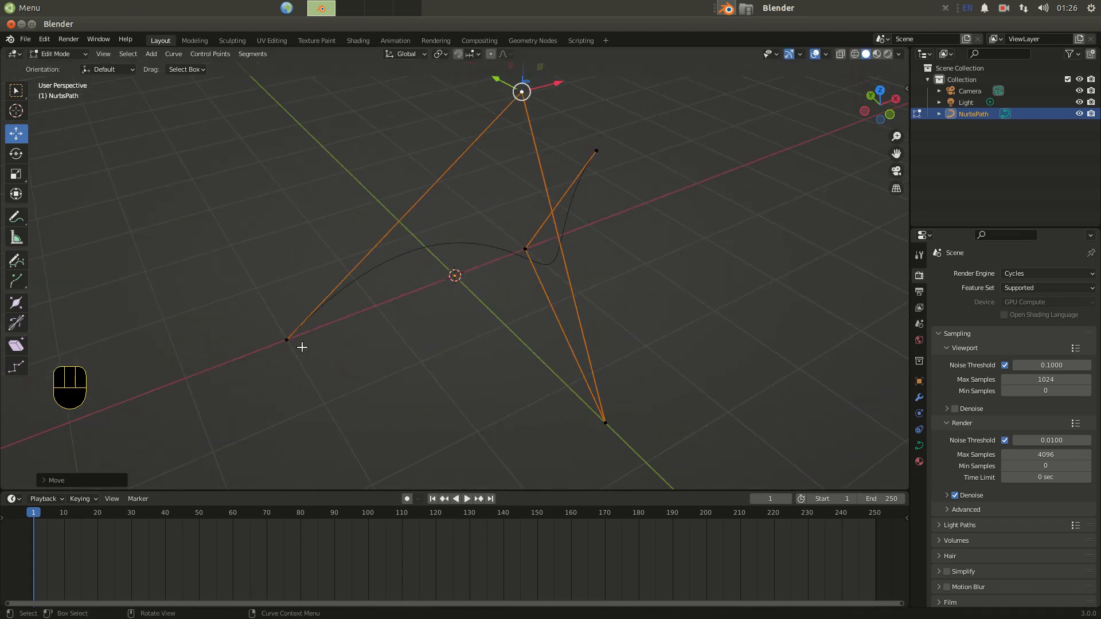
Extrude six new control points from the path's negative-X end so they sweep around in a wide loop
{"action": "left_click", "coordinate": [290, 341]}
{"action": "scroll", "coordinate": [385, 337], "scroll_direction": "down", "scroll_amount": 2}
{"action": "scroll", "coordinate": [385, 337], "scroll_direction": "down", "scroll_amount": 2}
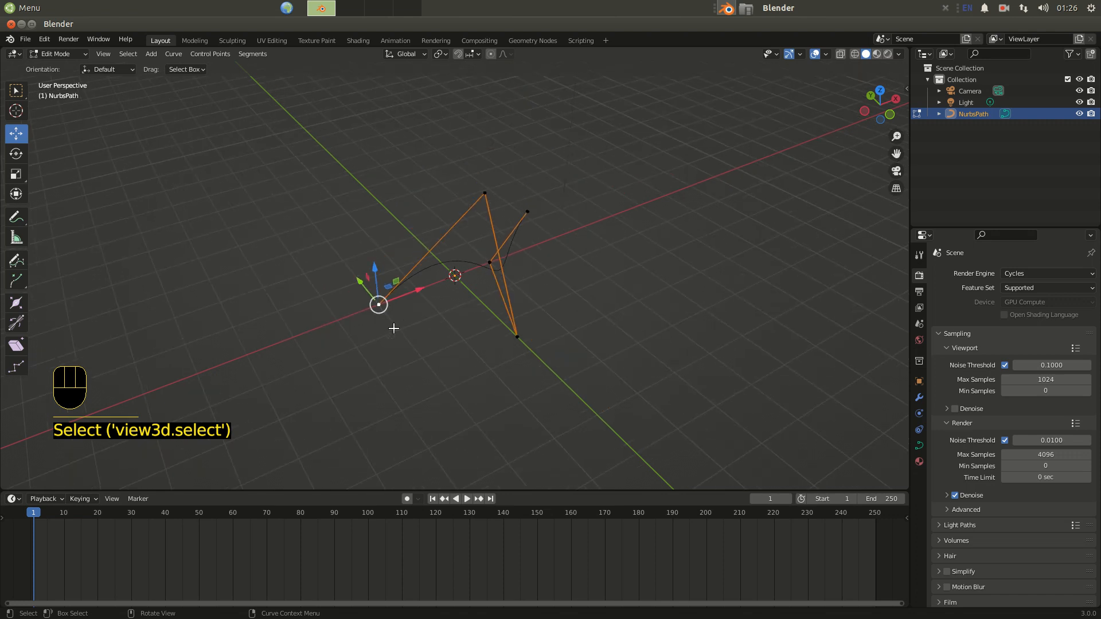
{"action": "key", "text": "e"}
{"action": "left_click", "coordinate": [380, 386]}
{"action": "key", "text": "e"}
{"action": "left_click", "coordinate": [440, 444]}
{"action": "key", "text": "e"}
{"action": "left_click", "coordinate": [573, 442]}
{"action": "key", "text": "e"}
{"action": "left_click", "coordinate": [714, 370]}
{"action": "key", "text": "e"}
{"action": "left_click", "coordinate": [699, 228]}
{"action": "key", "text": "e"}
{"action": "left_click", "coordinate": [606, 186]}
Extrude two more control points from the end of the loop, bending the curve back down, and return to Object Mode
{"action": "middle_click_drag", "start_coordinate": [558, 310], "coordinate": [619, 258]}
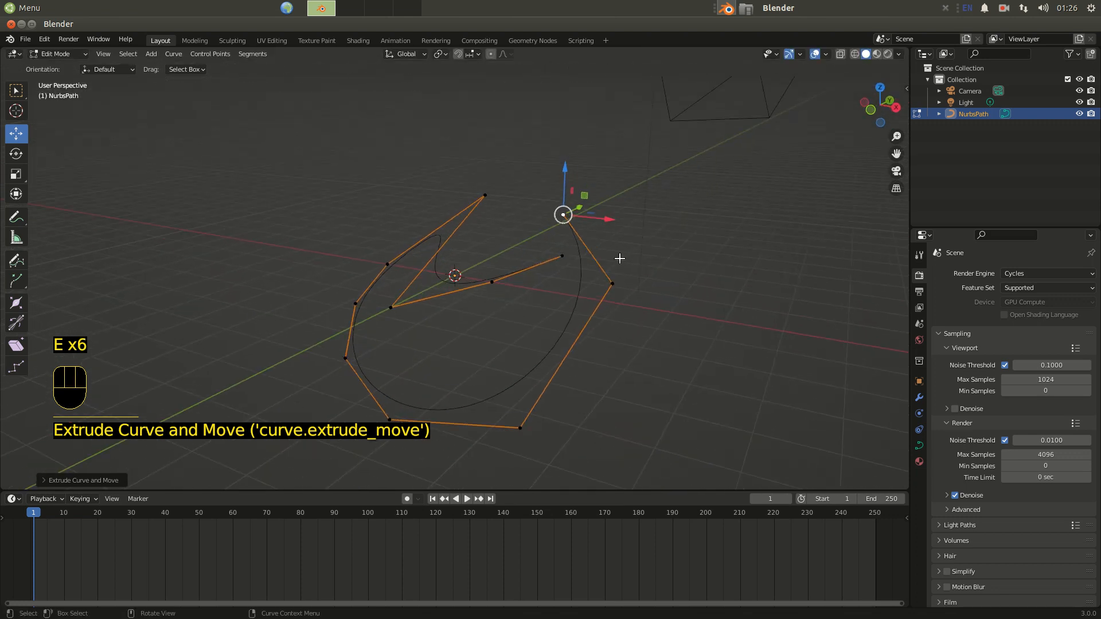
{"action": "key", "text": "e"}
{"action": "left_click", "coordinate": [733, 321]}
{"action": "key", "text": "e"}
{"action": "left_click", "coordinate": [730, 405]}
{"action": "middle_click_drag", "start_coordinate": [501, 376], "coordinate": [644, 410]}
{"action": "key", "text": "Tab"}
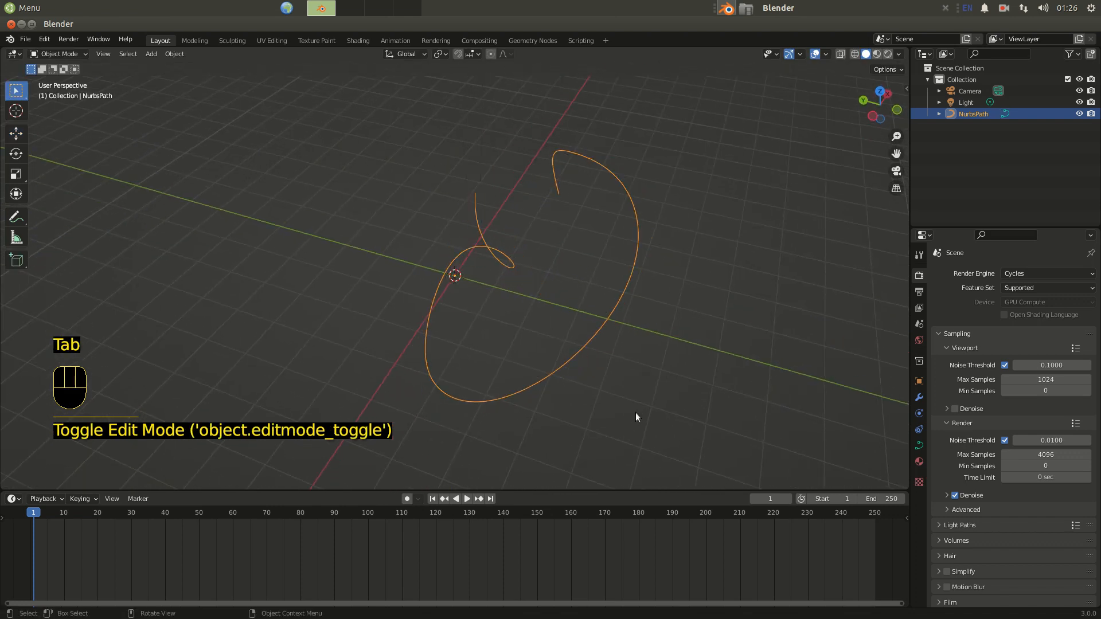
{"action": "key", "text": "Tab"}
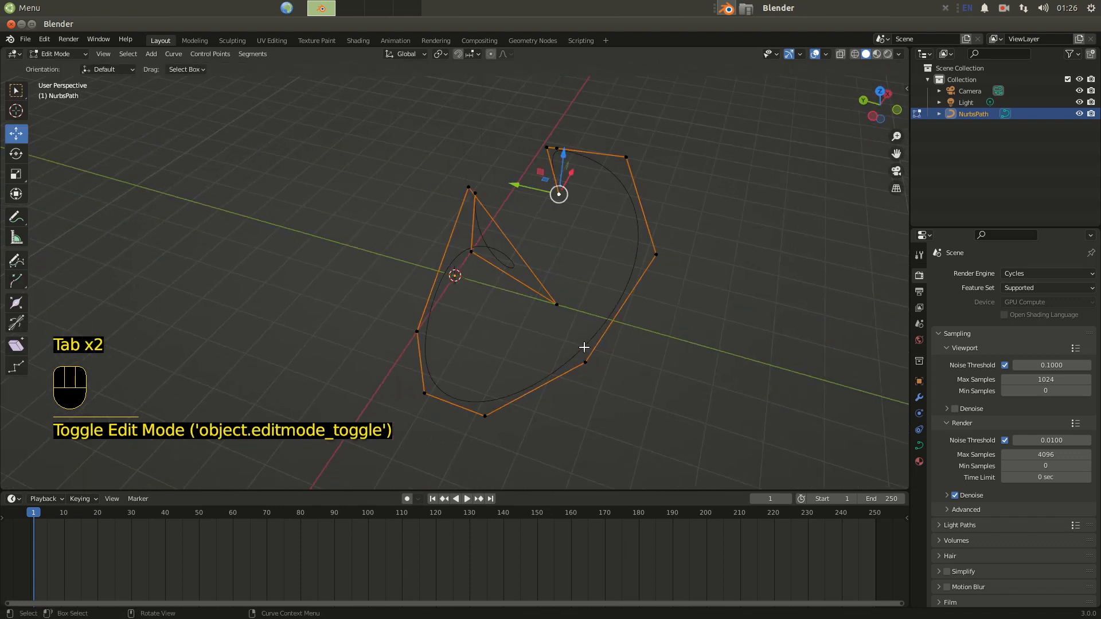
{"action": "scroll", "coordinate": [483, 298], "scroll_direction": "up", "scroll_amount": 3}
{"action": "scroll", "coordinate": [483, 298], "scroll_direction": "up", "scroll_amount": 1}
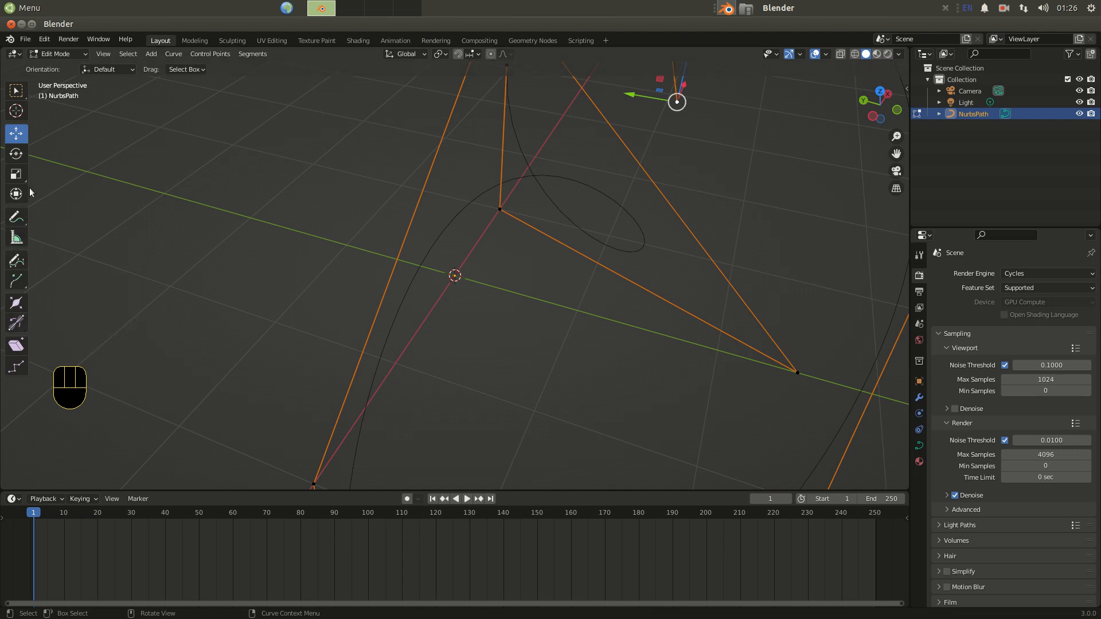
{"action": "scroll", "coordinate": [506, 330], "scroll_direction": "down", "scroll_amount": 4}
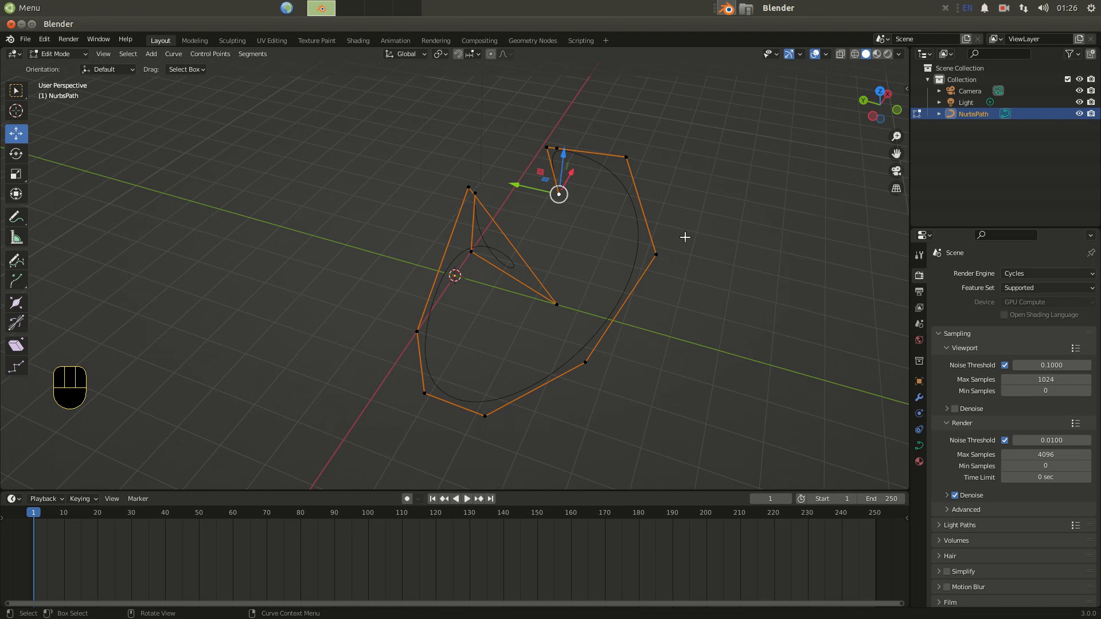
{"action": "key", "text": "Tab"}
{"action": "middle_click_drag", "start_coordinate": [672, 257], "coordinate": [401, 328]}
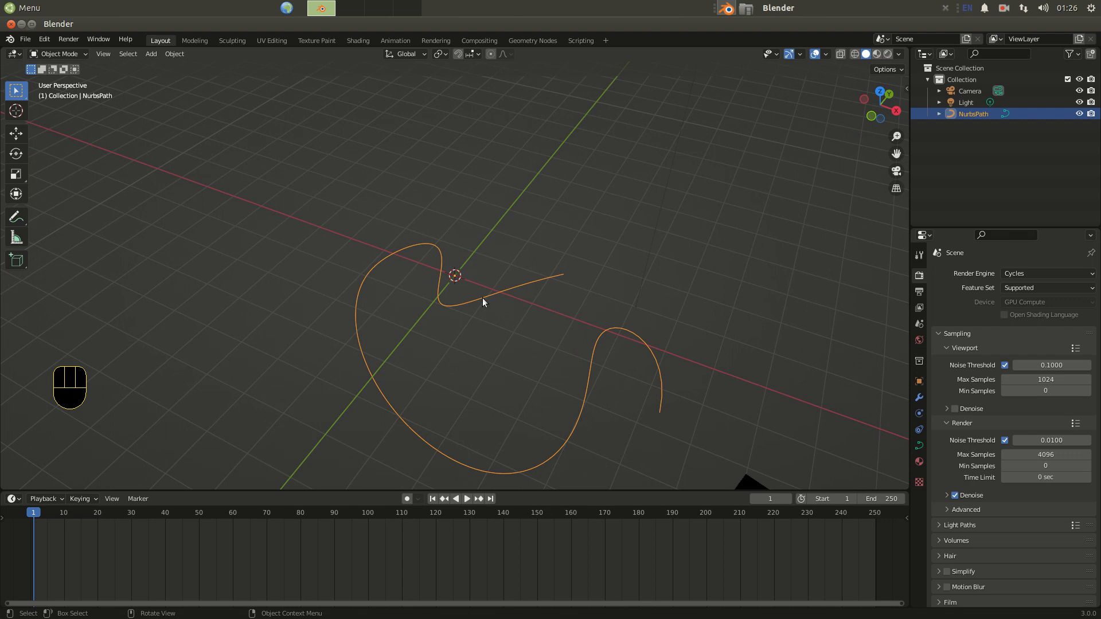
{"action": "key", "text": "shift"}
{"action": "left_click", "coordinate": [1003, 10]}
{"action": "left_click", "coordinate": [1008, 41]}
Add a Monkey mesh at the world origin
{"action": "left_click", "coordinate": [150, 53]}
{"action": "mouse_move", "coordinate": [156, 67]}
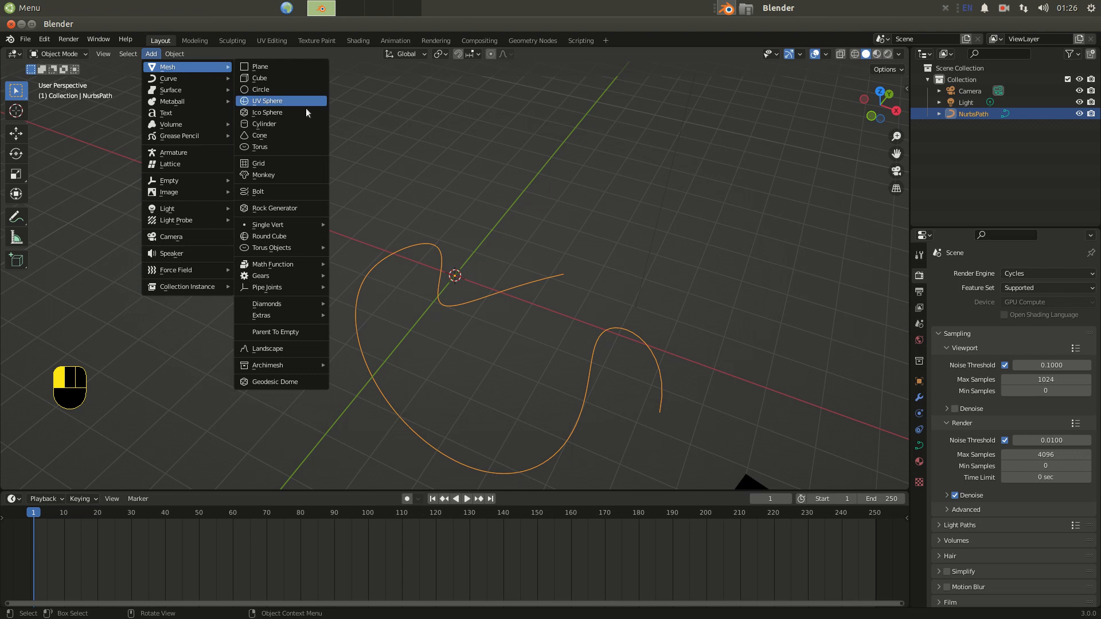
{"action": "left_click", "coordinate": [283, 175]}
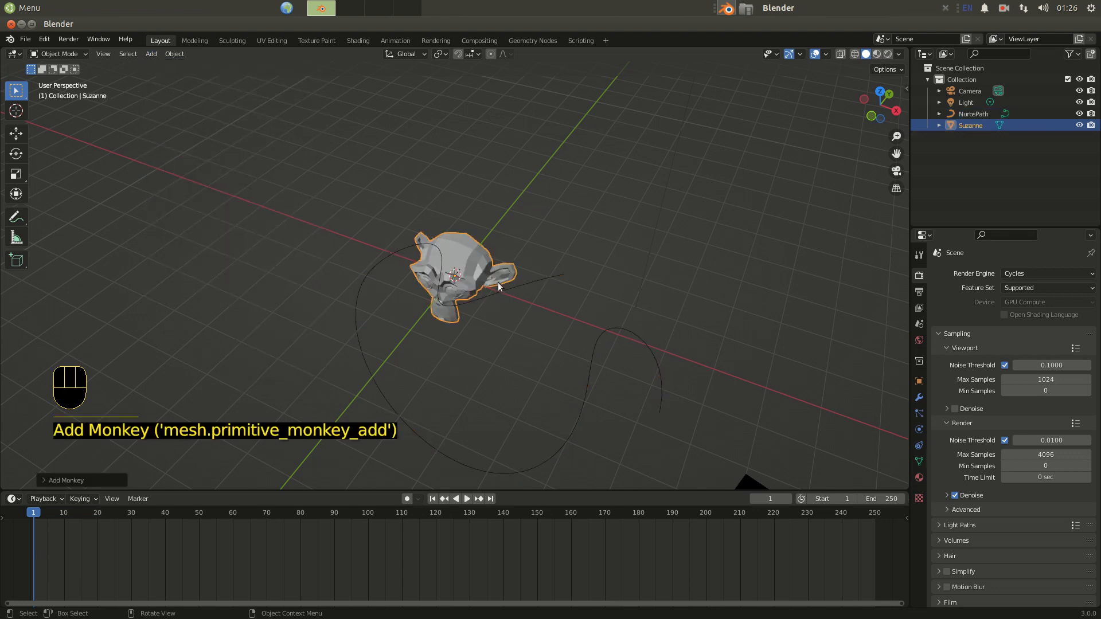
{"action": "middle_click_drag", "start_coordinate": [512, 315], "coordinate": [485, 300]}
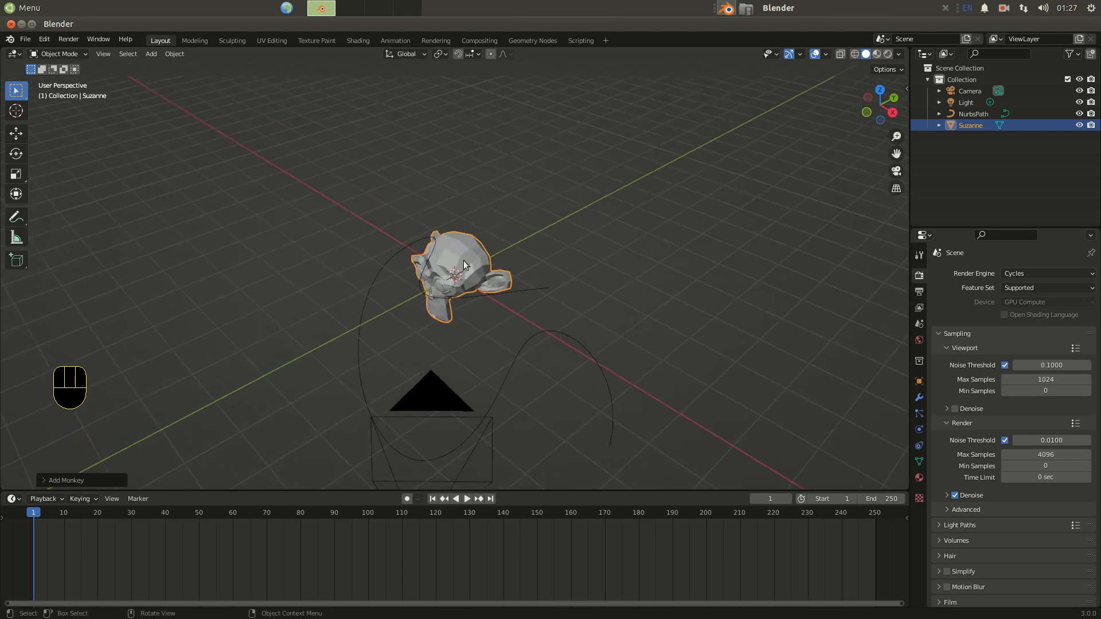
Add the path to the selection as the active object and parent the monkey to it with the Follow Path option
{"action": "key", "text": "shift"}
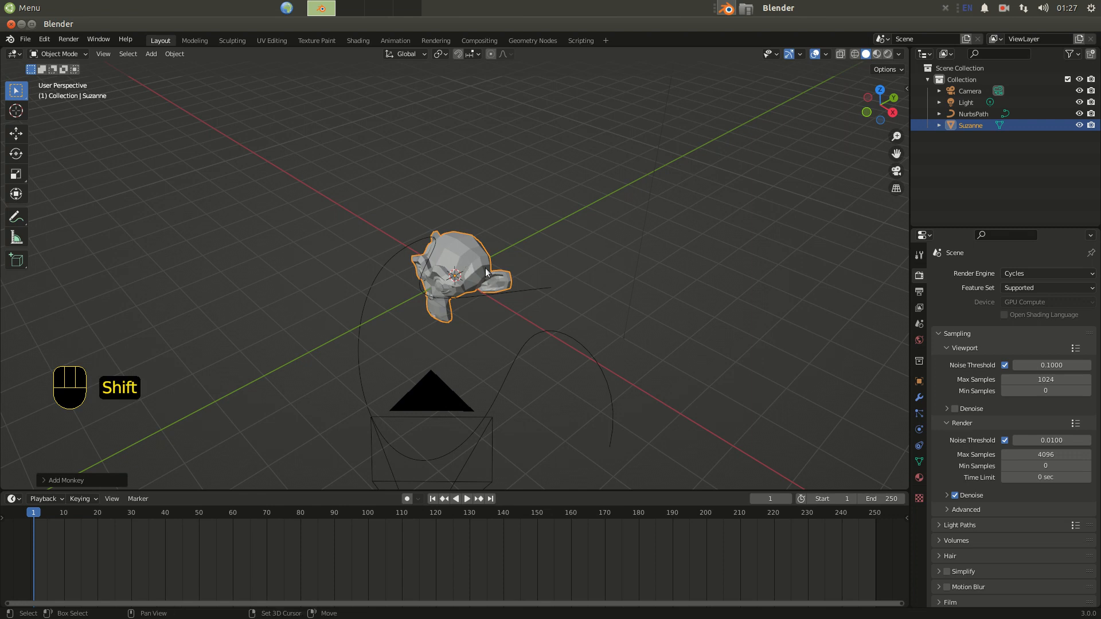
{"action": "left_click", "coordinate": [534, 292], "text": "shift"}
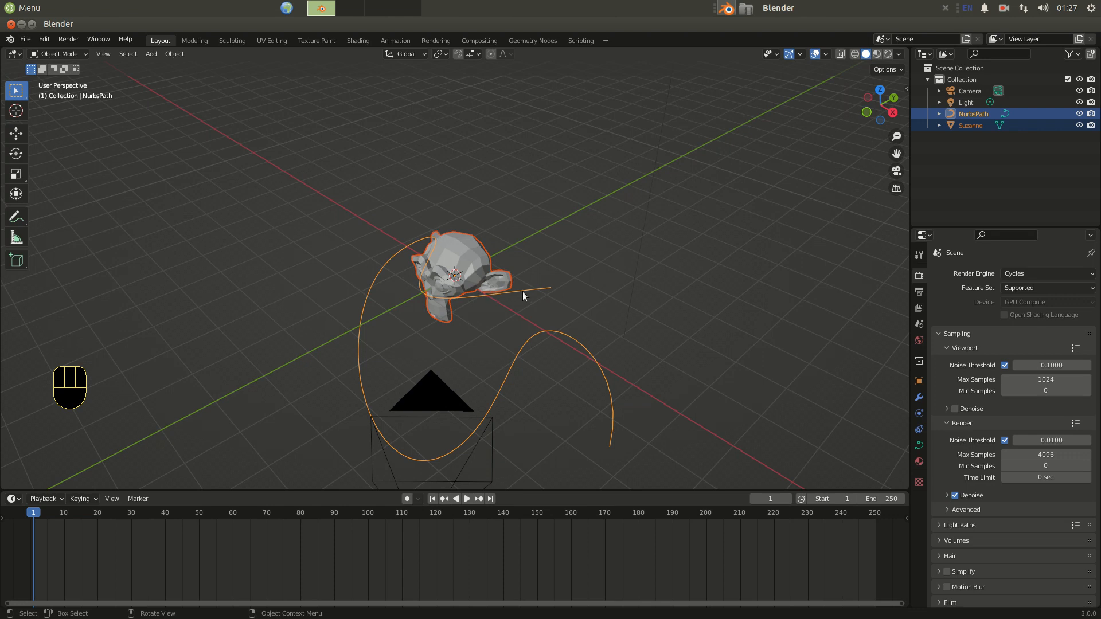
{"action": "left_click", "coordinate": [173, 55]}
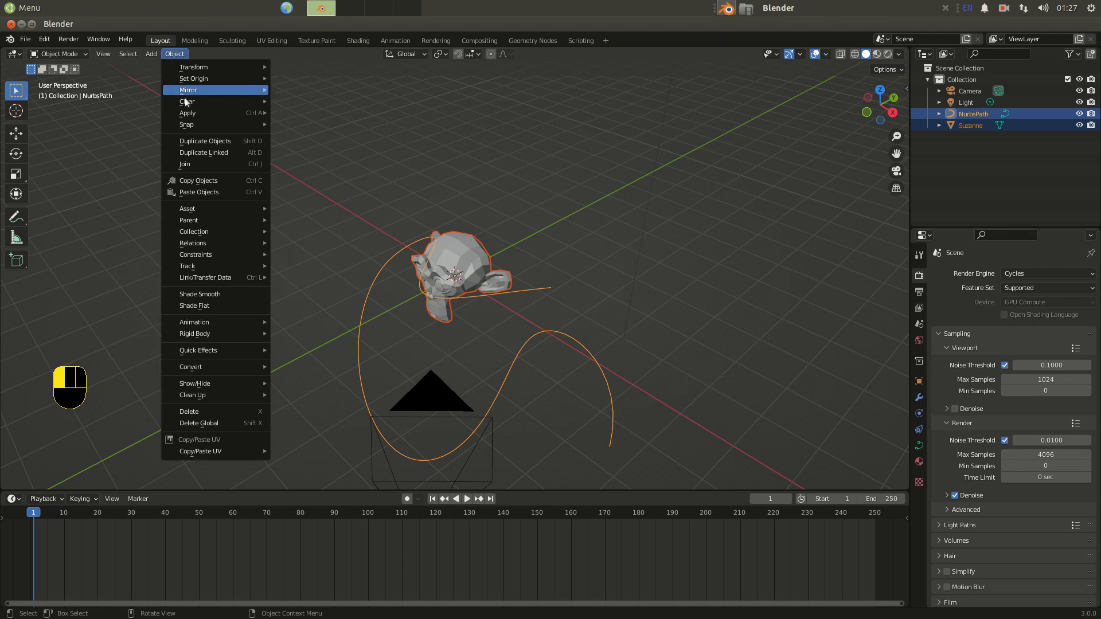
{"action": "mouse_move", "coordinate": [196, 265]}
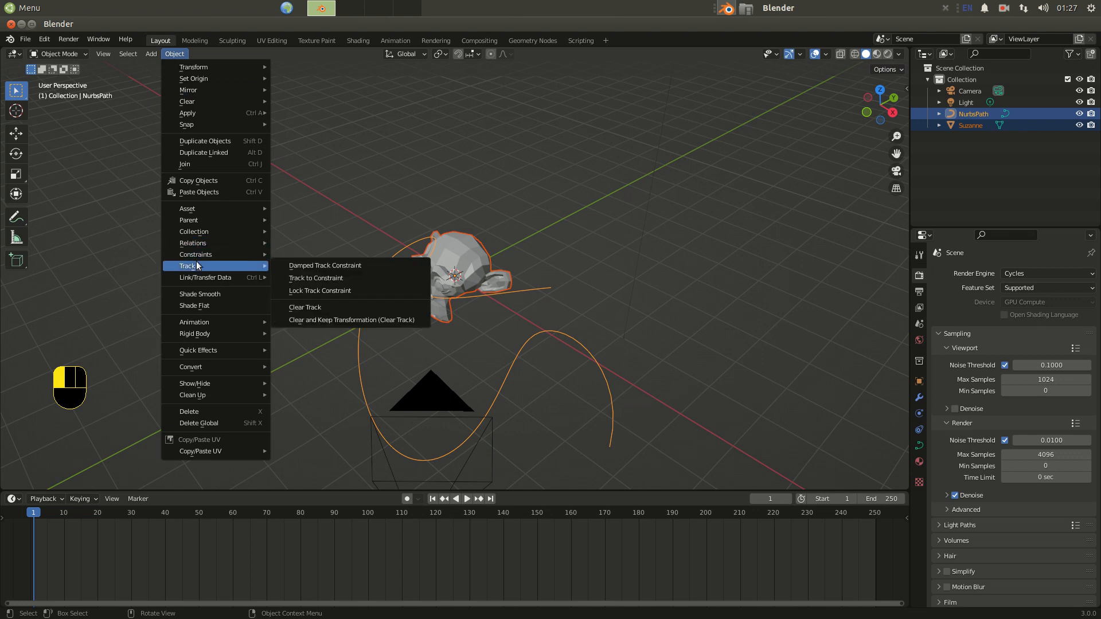
{"action": "mouse_move", "coordinate": [195, 243]}
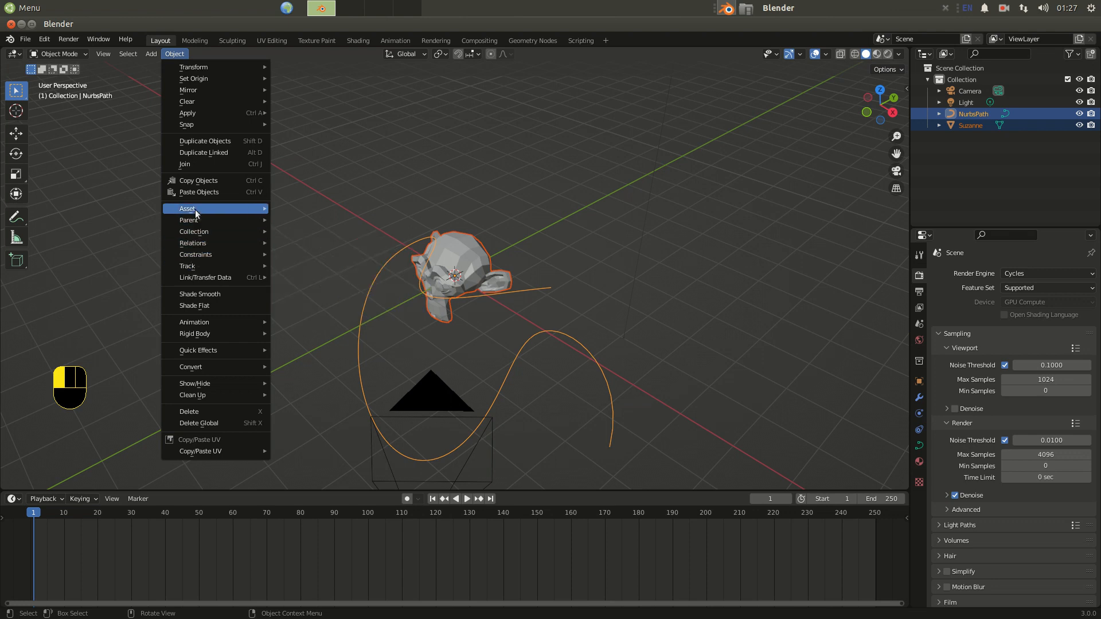
{"action": "mouse_move", "coordinate": [195, 220]}
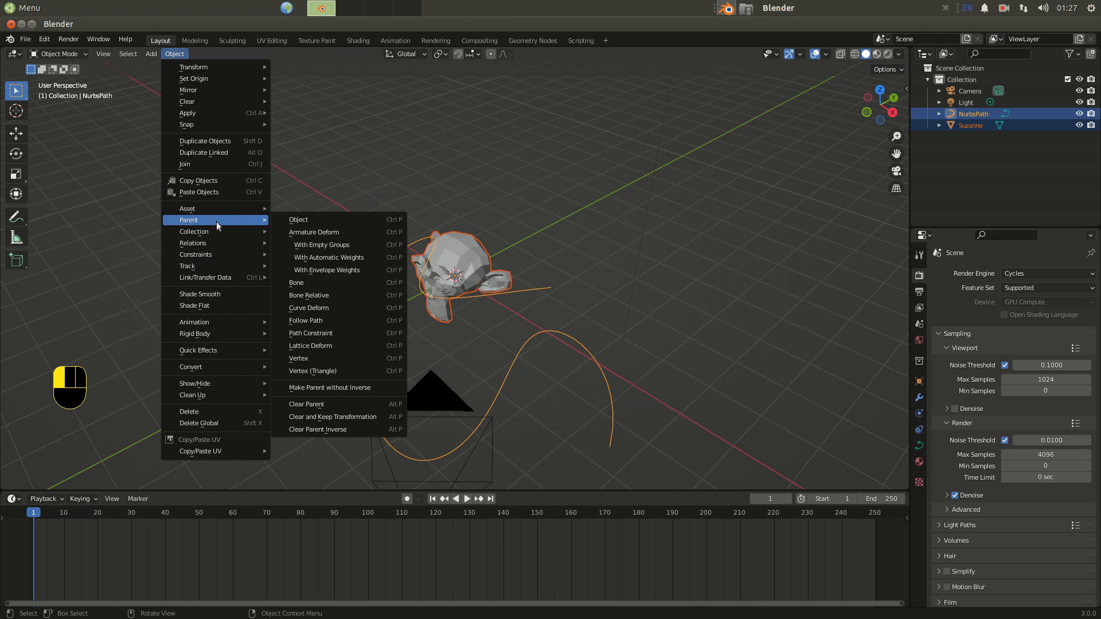
{"action": "left_click", "coordinate": [332, 321]}
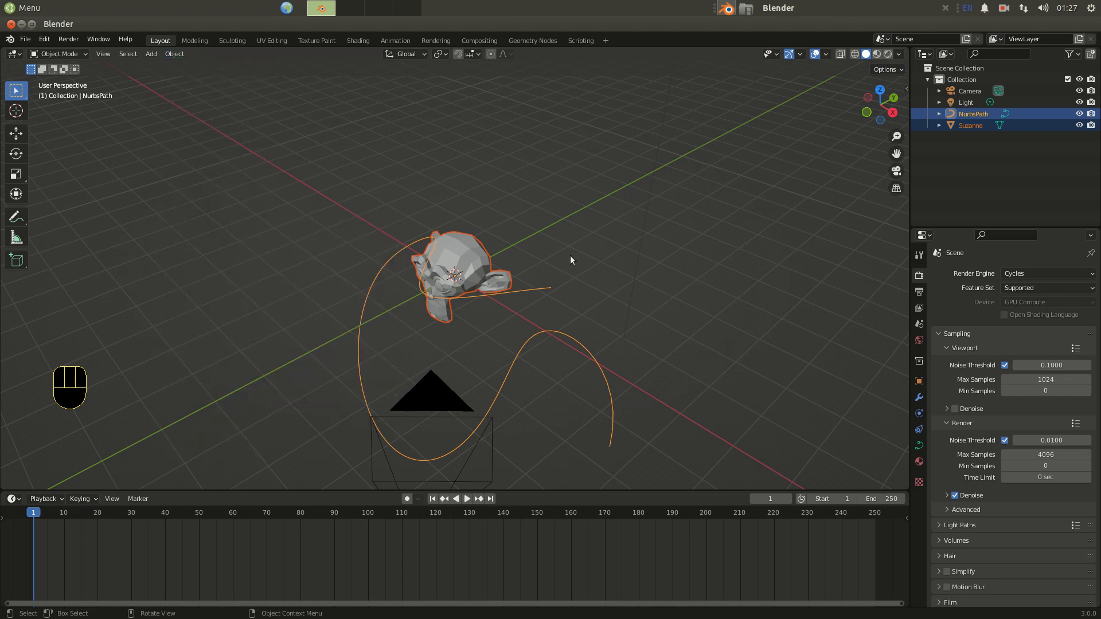
{"action": "key", "text": "ctrl+p"}
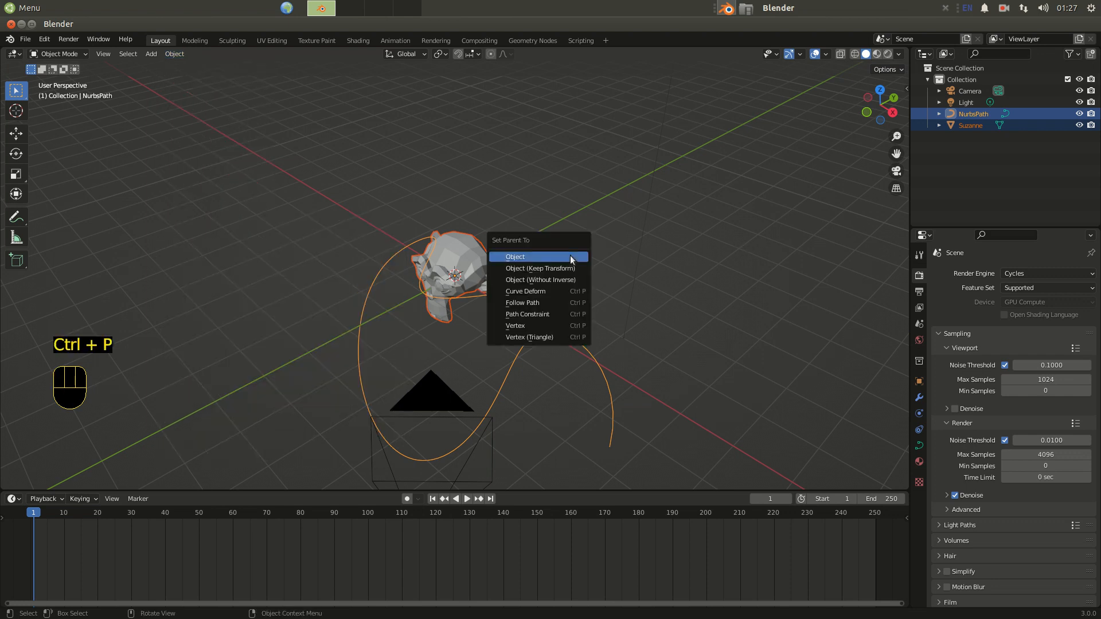
{"action": "left_click", "coordinate": [552, 305]}
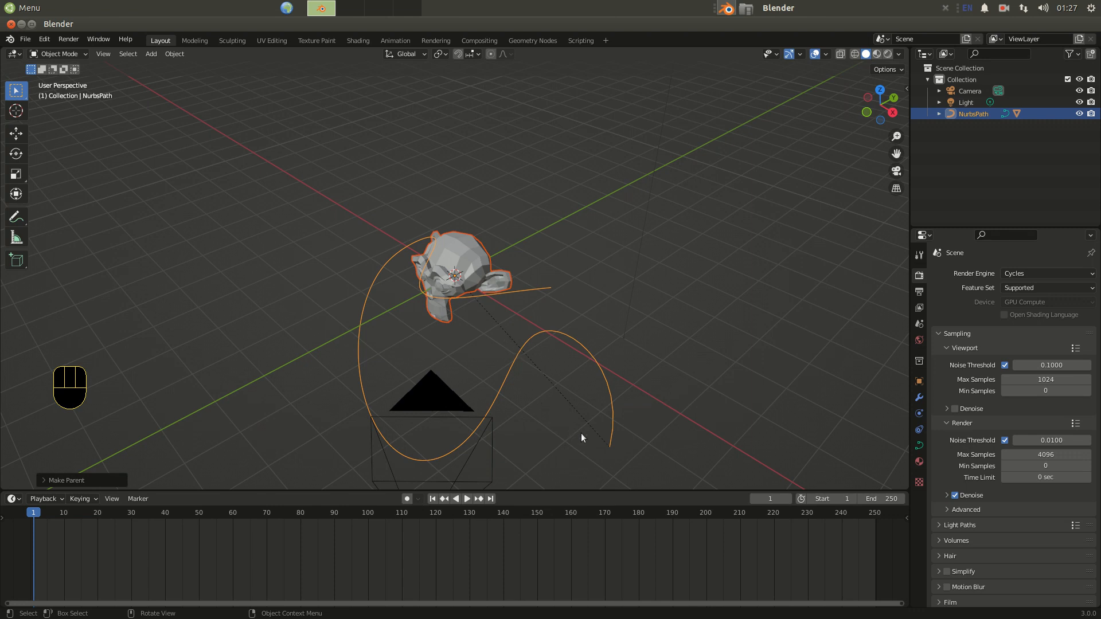
Select only the monkey and move it from the origin to the last extruded end of the path curve
{"action": "middle_click_drag", "start_coordinate": [587, 413], "coordinate": [602, 373]}
{"action": "left_click", "coordinate": [481, 287]}
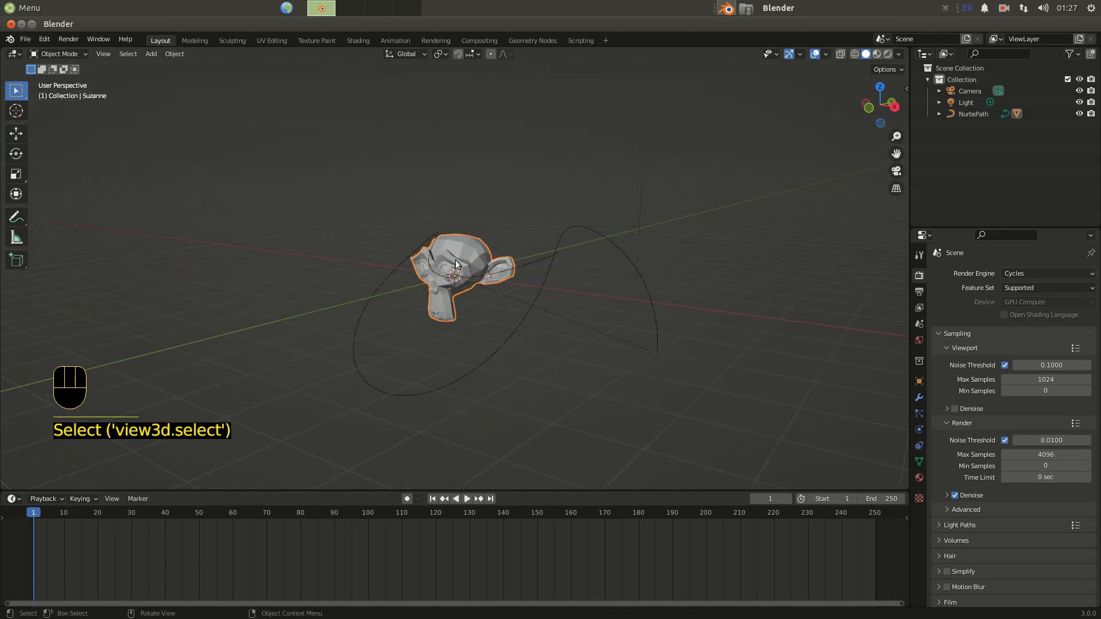
{"action": "left_click", "coordinate": [21, 135]}
{"action": "left_click_drag", "start_coordinate": [474, 281], "coordinate": [687, 343]}
{"action": "left_click_drag", "start_coordinate": [670, 284], "coordinate": [664, 321]}
{"action": "middle_click_drag", "start_coordinate": [665, 321], "coordinate": [610, 429]}
{"action": "left_click_drag", "start_coordinate": [574, 424], "coordinate": [528, 431]}
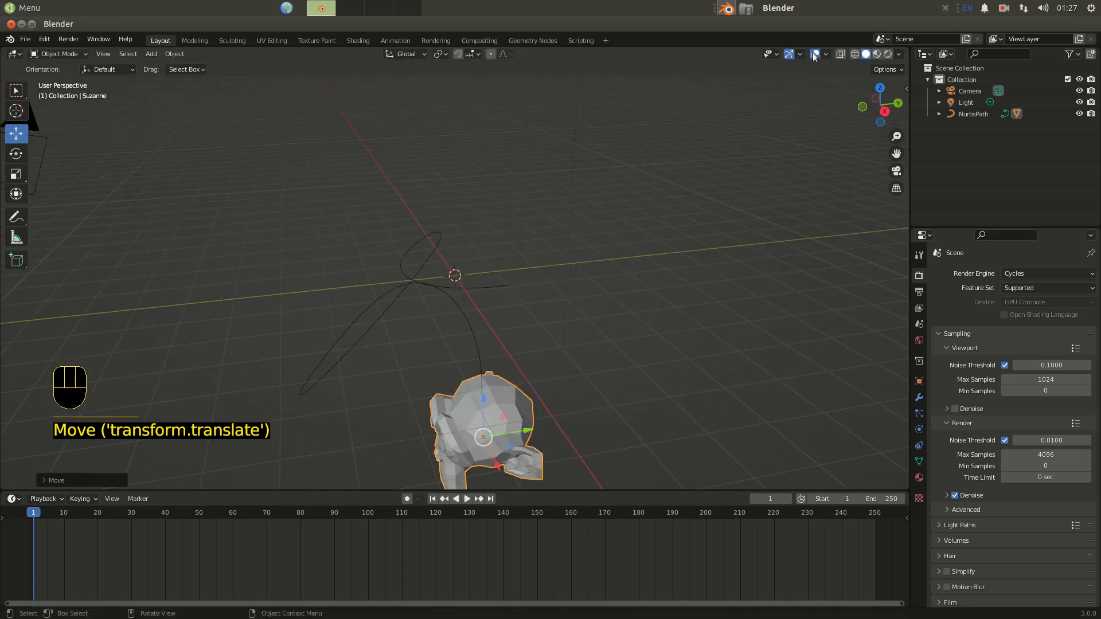
Show the scene in wireframe and move the monkey slightly up and along the Y axis to line it up with the path's end
{"action": "left_click", "coordinate": [854, 56]}
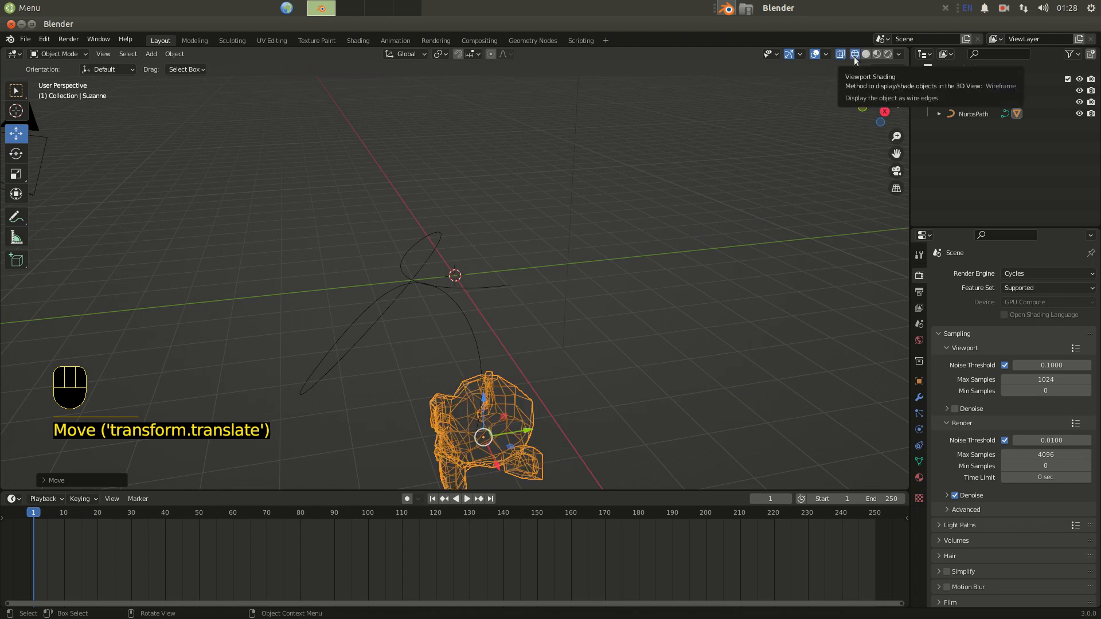
{"action": "scroll", "coordinate": [534, 338], "scroll_direction": "down", "scroll_amount": 3}
{"action": "scroll", "coordinate": [512, 294], "scroll_direction": "up", "scroll_amount": 8}
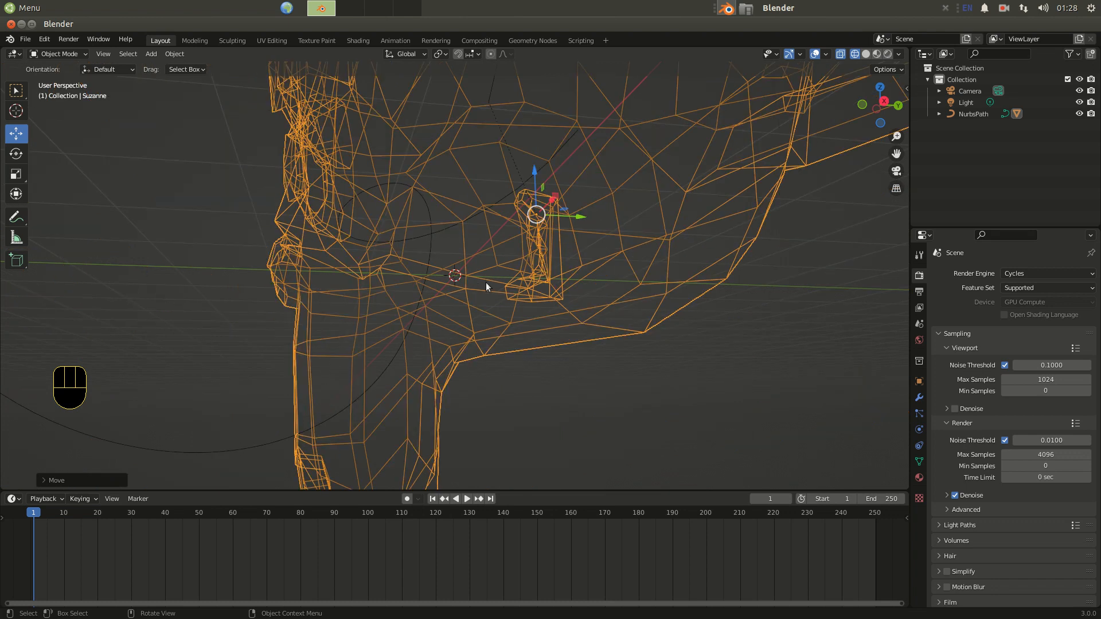
{"action": "scroll", "coordinate": [486, 282], "scroll_direction": "down", "scroll_amount": 3}
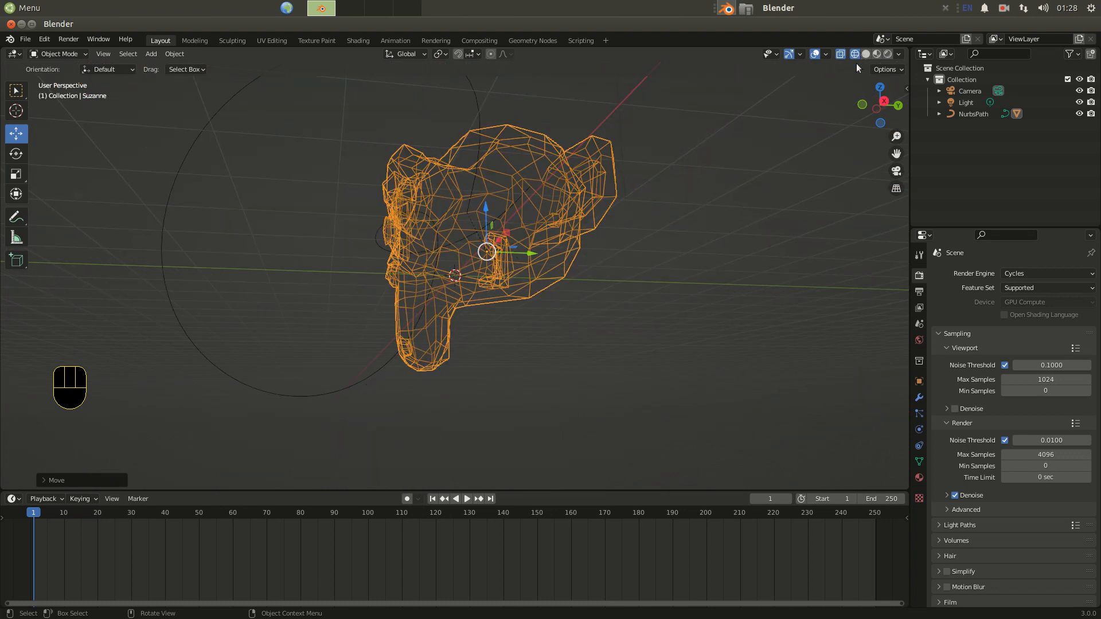
{"action": "left_click_drag", "start_coordinate": [485, 216], "coordinate": [489, 181]}
{"action": "left_click_drag", "start_coordinate": [520, 215], "coordinate": [499, 215]}
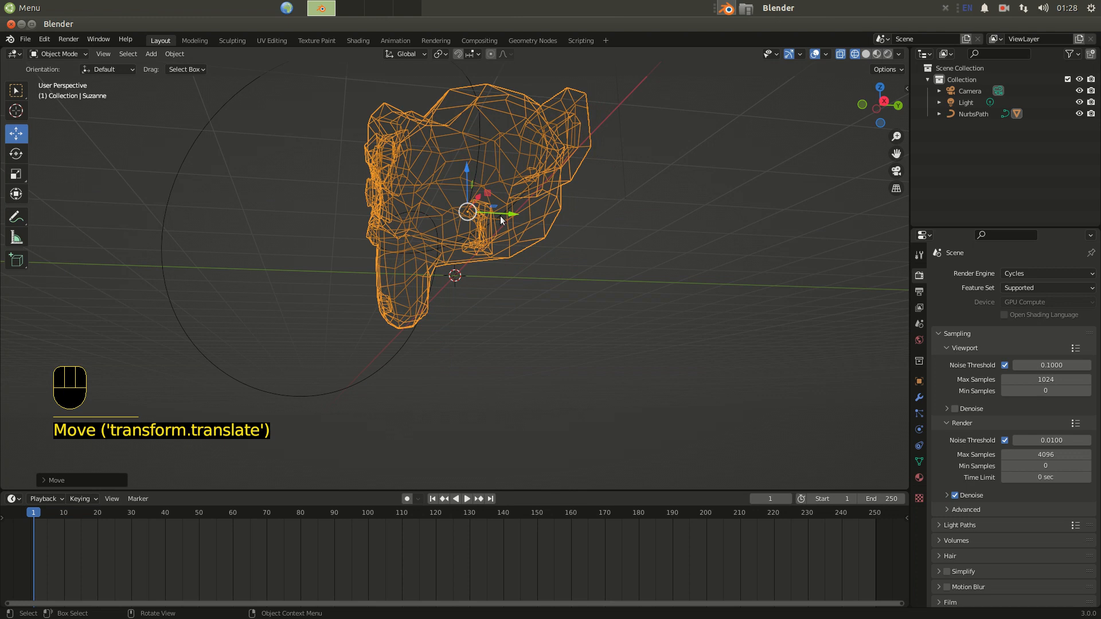
{"action": "middle_click_drag", "start_coordinate": [382, 253], "coordinate": [447, 290]}
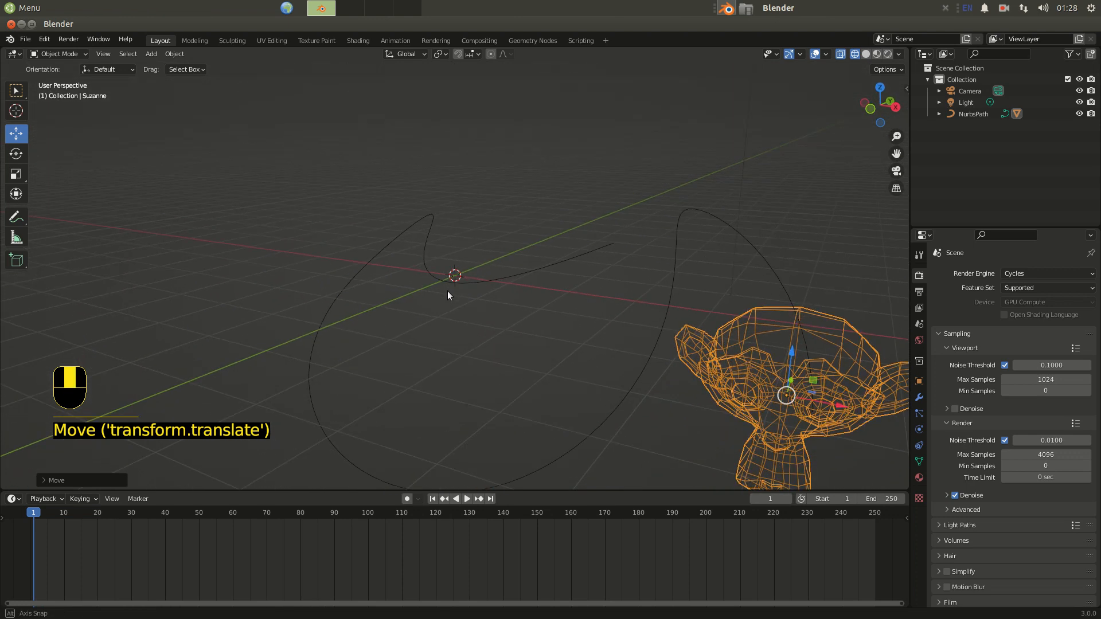
{"action": "scroll", "coordinate": [376, 301], "scroll_direction": "down", "scroll_amount": 2}
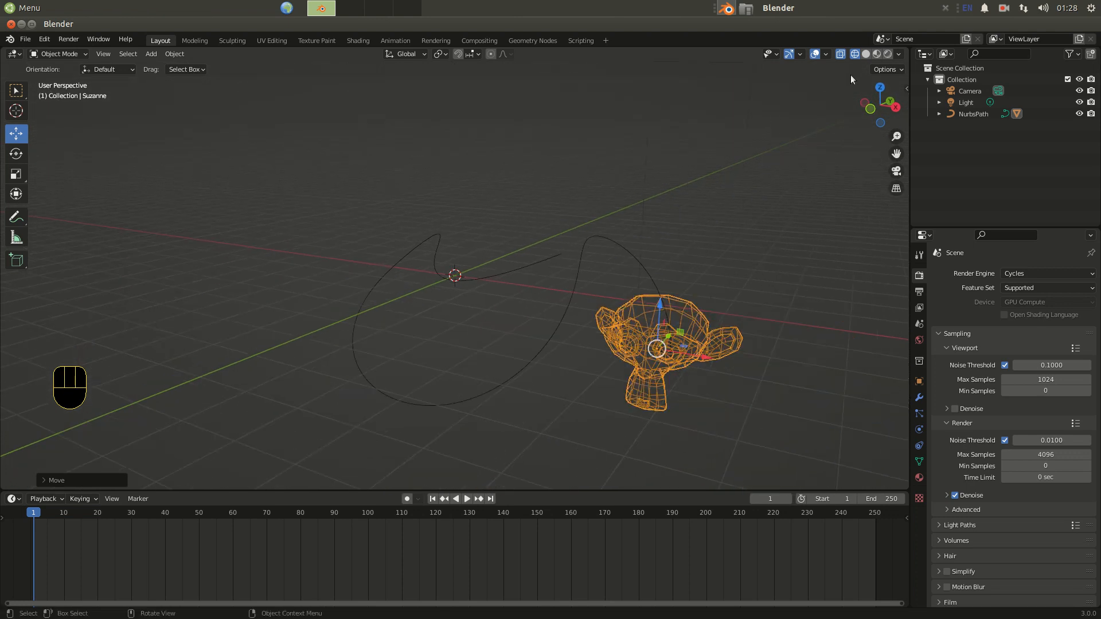
Restore solid shading in the viewport and preview the animation, returning to frame 1
{"action": "left_click", "coordinate": [865, 54]}
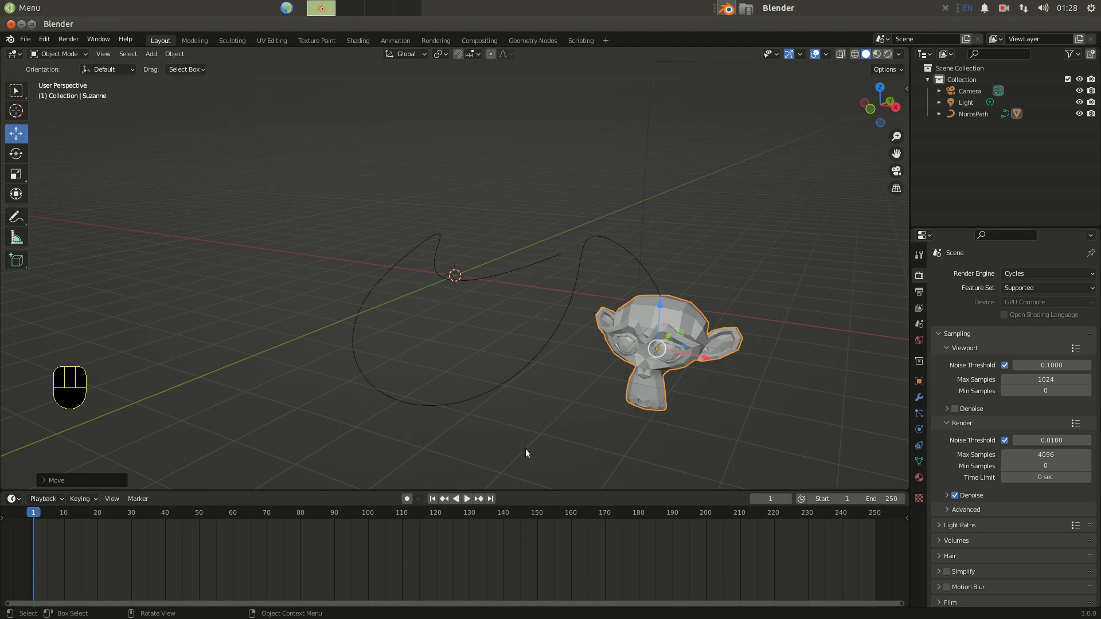
{"action": "left_click", "coordinate": [468, 498]}
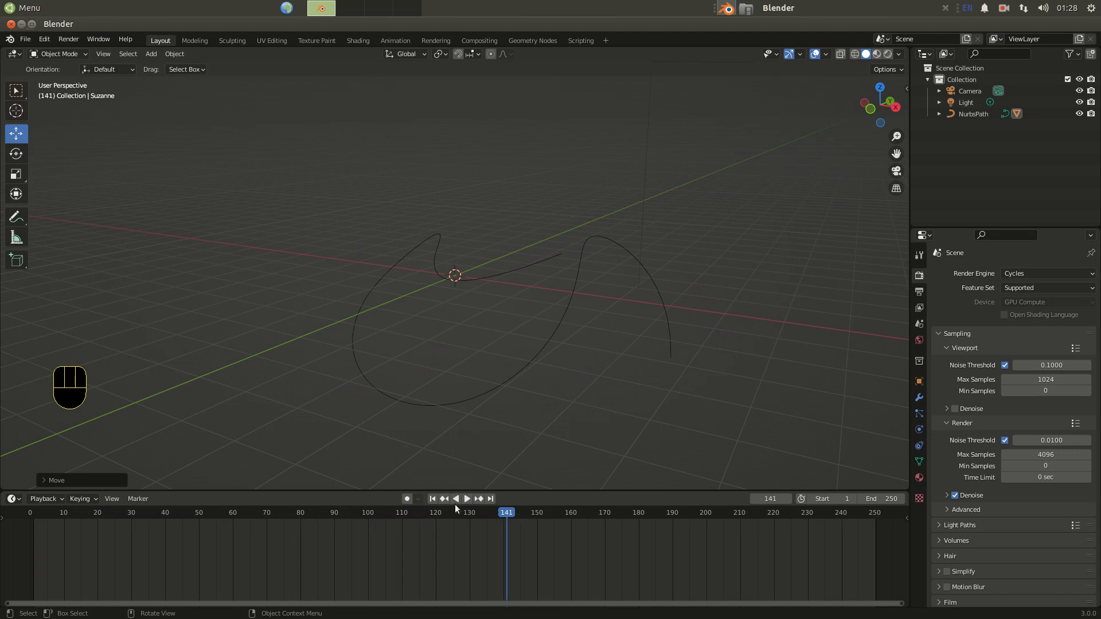
{"action": "left_click", "coordinate": [434, 501]}
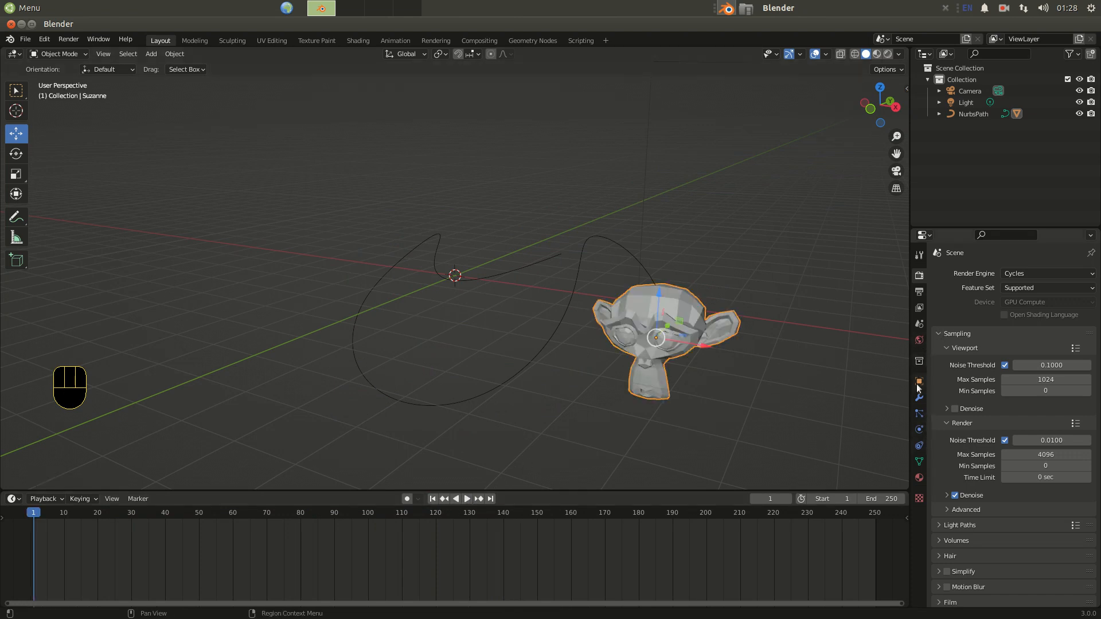
Set the path curve's Path Animation length to 250 frames and preview the monkey's motion
{"action": "left_click", "coordinate": [576, 281]}
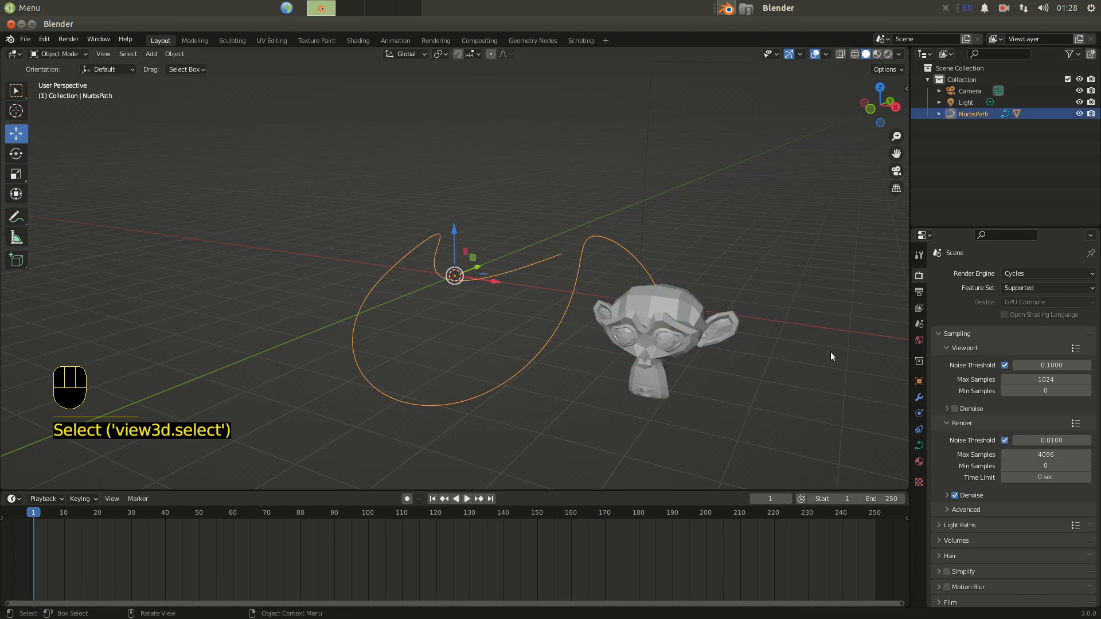
{"action": "left_click", "coordinate": [919, 446]}
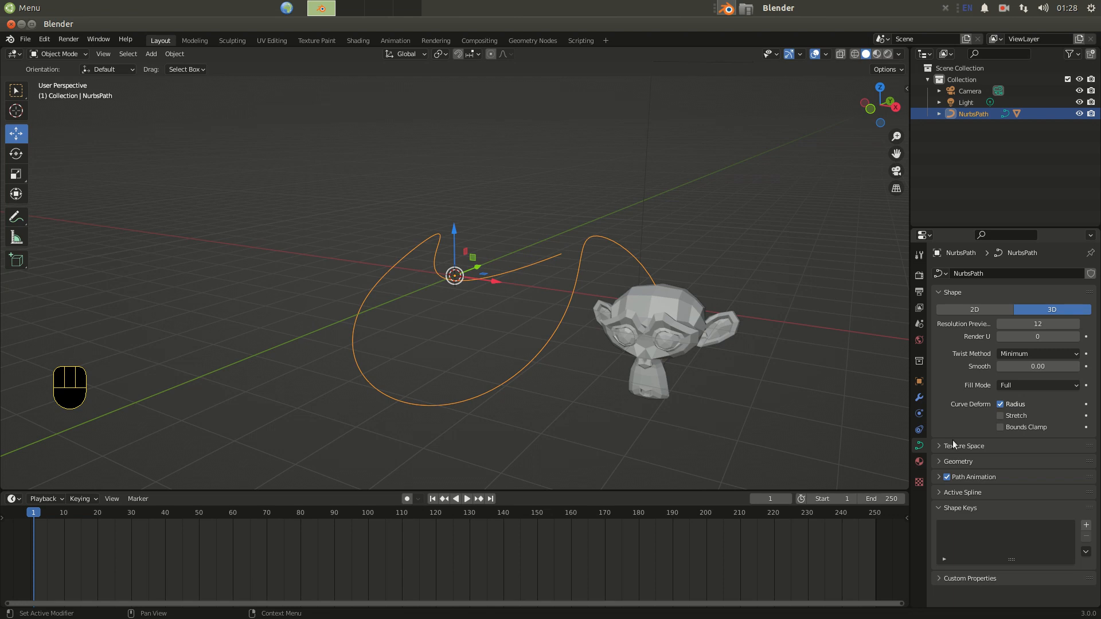
{"action": "left_click", "coordinate": [938, 477]}
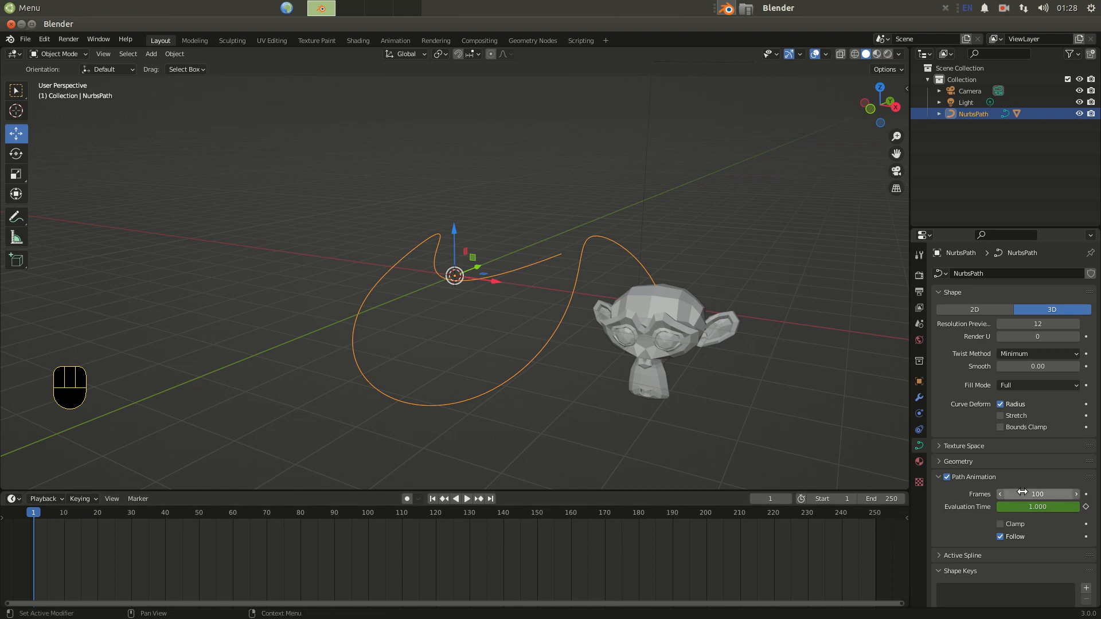
{"action": "left_click", "coordinate": [1041, 494]}
{"action": "type", "text": "250"}
{"action": "key", "text": "Return"}
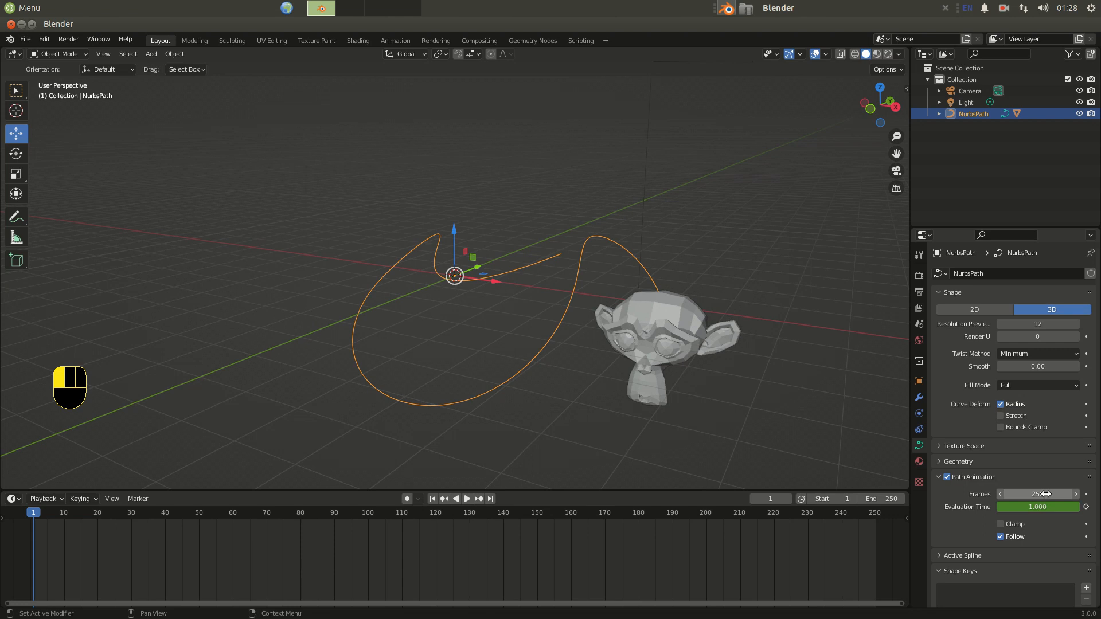
{"action": "left_click", "coordinate": [467, 498]}
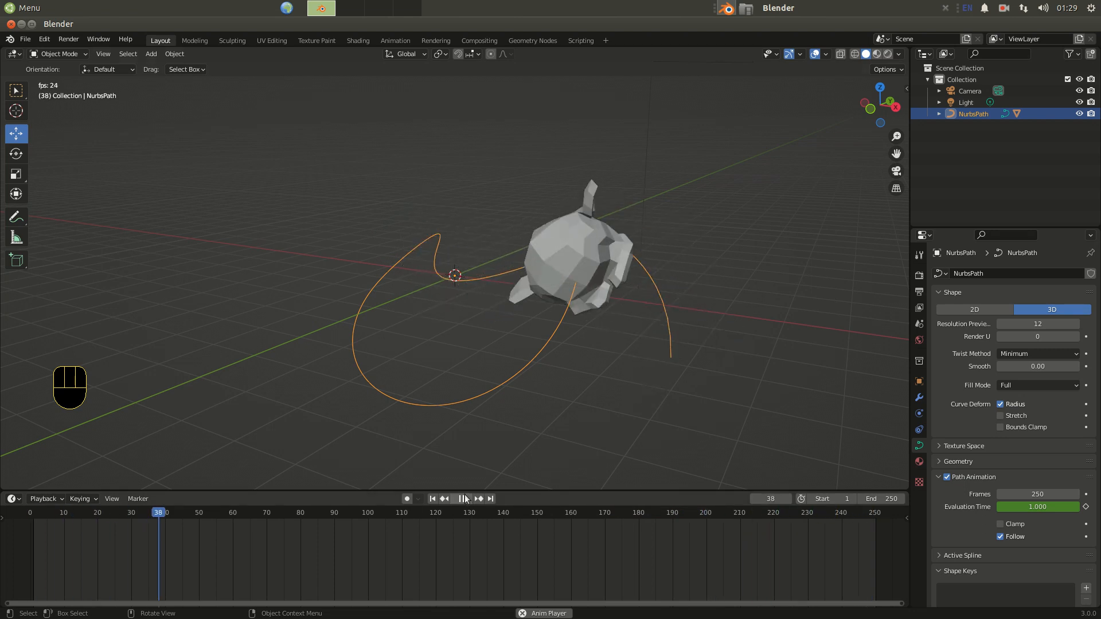
{"action": "left_click", "coordinate": [467, 499]}
In Edit Mode, extrude seven control points from the path's free end near the origin, forming a second large loop that crosses back over the curve
{"action": "middle_click_drag", "start_coordinate": [474, 287], "coordinate": [439, 319]}
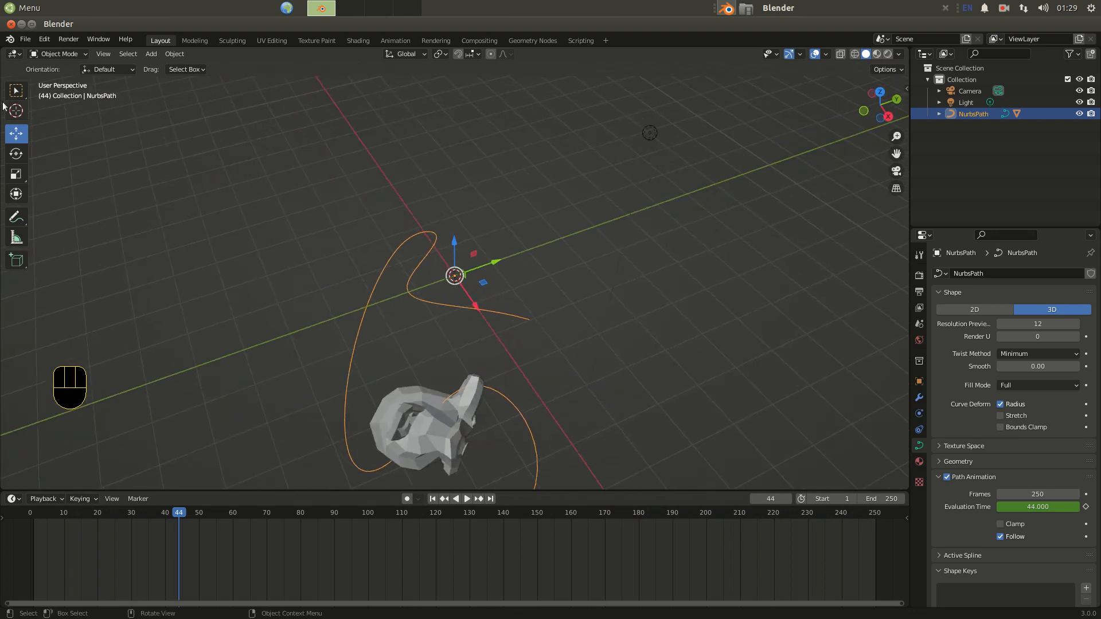
{"action": "left_click", "coordinate": [57, 54]}
{"action": "left_click", "coordinate": [55, 76]}
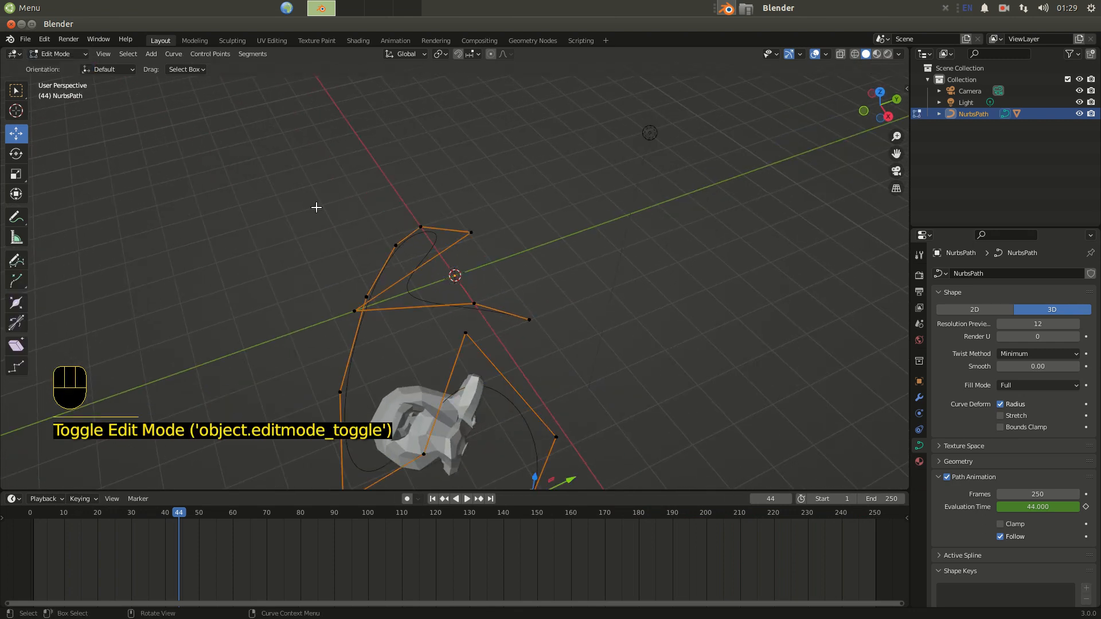
{"action": "left_click", "coordinate": [526, 316]}
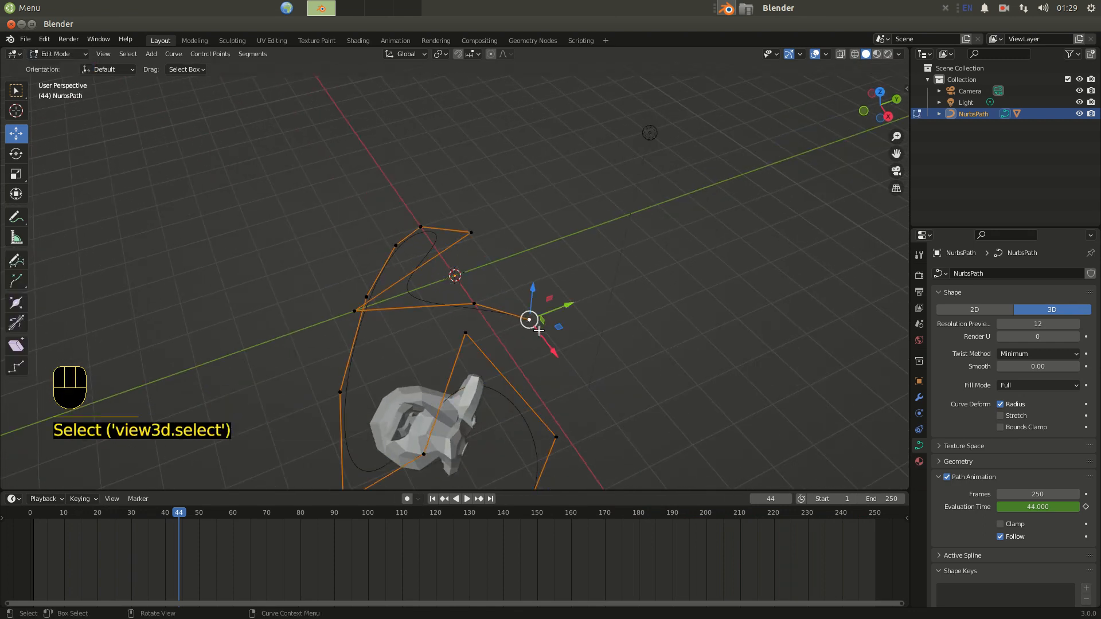
{"action": "key", "text": "e"}
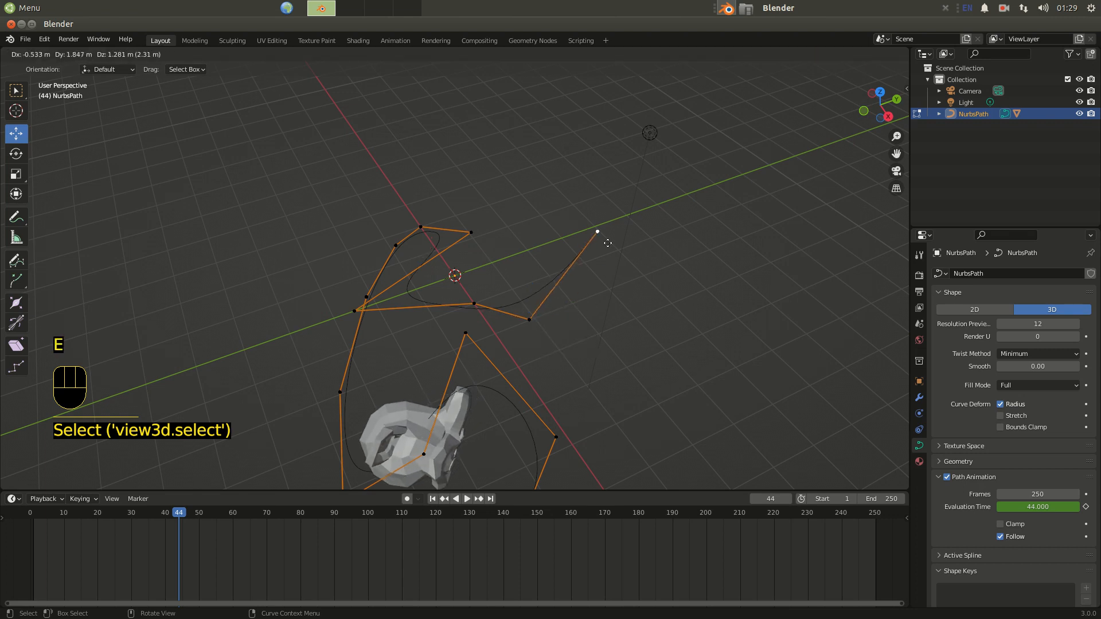
{"action": "left_click", "coordinate": [606, 243]}
{"action": "key", "text": "e"}
{"action": "left_click", "coordinate": [491, 148]}
{"action": "key", "text": "e"}
{"action": "left_click", "coordinate": [281, 107]}
{"action": "key", "text": "e"}
{"action": "left_click", "coordinate": [181, 171]}
{"action": "key", "text": "e"}
{"action": "left_click", "coordinate": [165, 278]}
{"action": "middle_click_drag", "start_coordinate": [239, 321], "coordinate": [295, 285]}
{"action": "key", "text": "e"}
{"action": "left_click", "coordinate": [369, 271]}
{"action": "key", "text": "e"}
{"action": "left_click", "coordinate": [674, 236]}
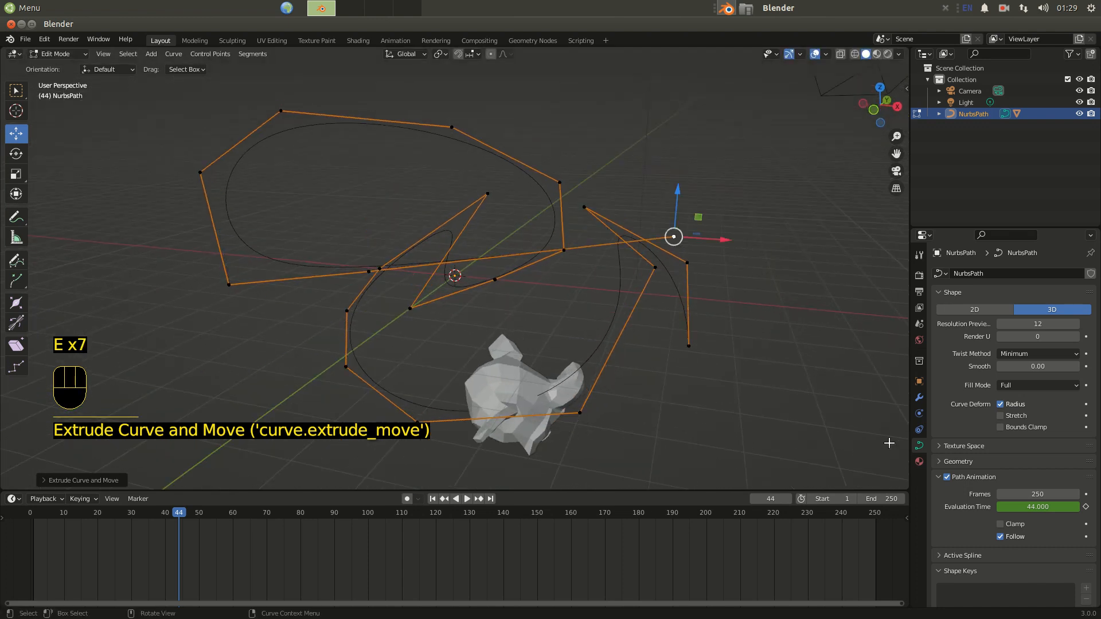
Play the animation from the first frame to check the monkey's motion along the extended path
{"action": "left_click", "coordinate": [432, 499]}
{"action": "left_click", "coordinate": [466, 498]}
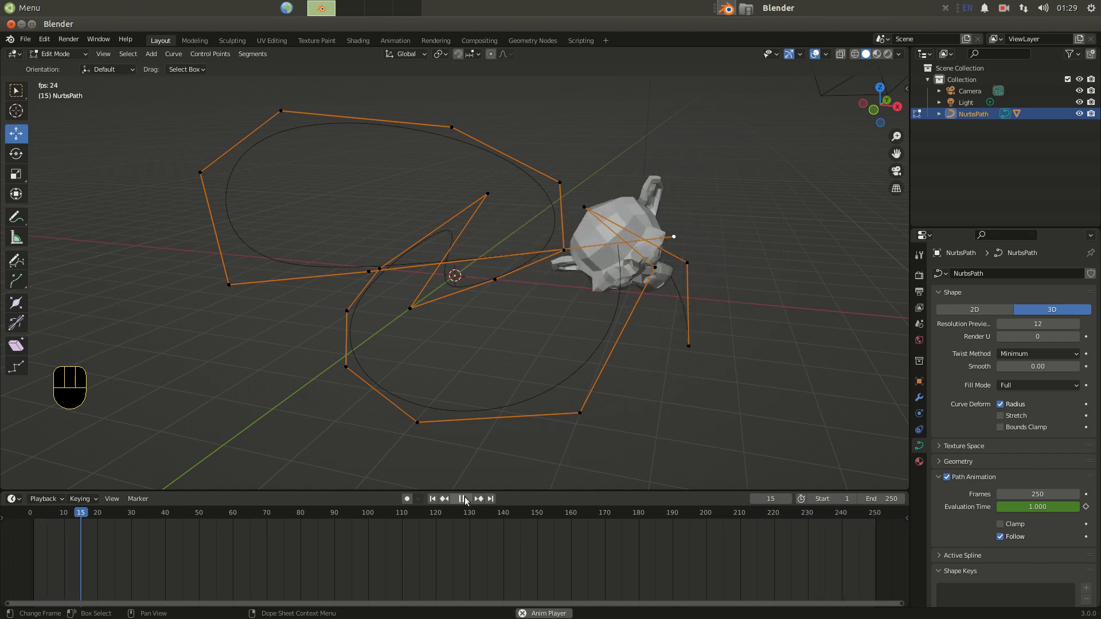
{"action": "key", "text": "Escape"}
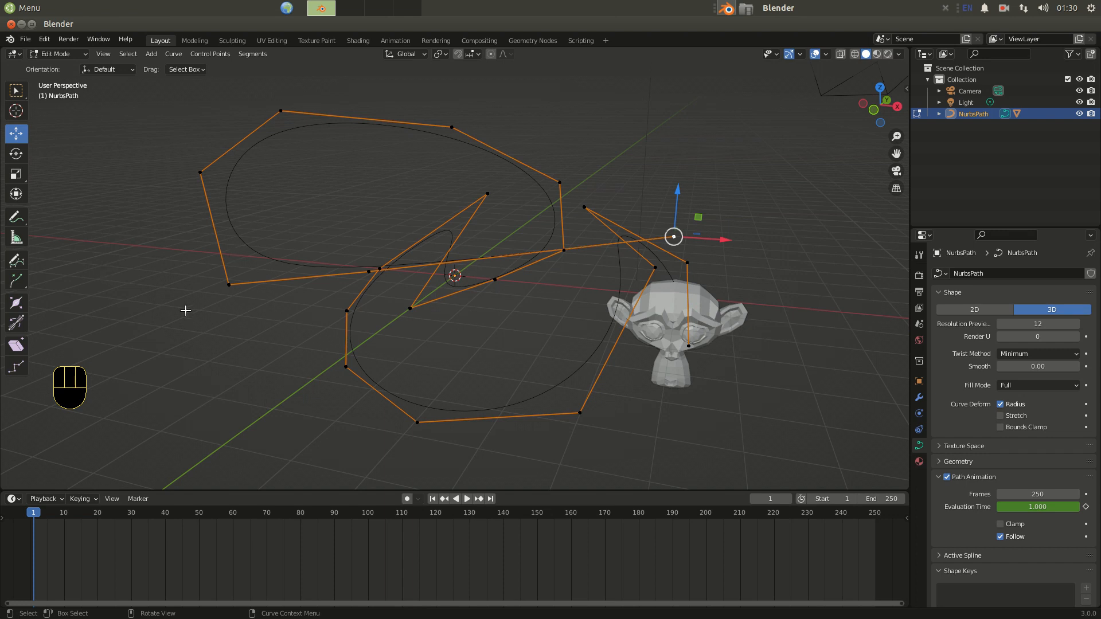
Return to Object Mode and make the camera follow the monkey with a Damped Track Constraint, keeping the monkey as the active object
{"action": "scroll", "coordinate": [367, 272], "scroll_direction": "down", "scroll_amount": 1}
{"action": "key", "text": "Tab"}
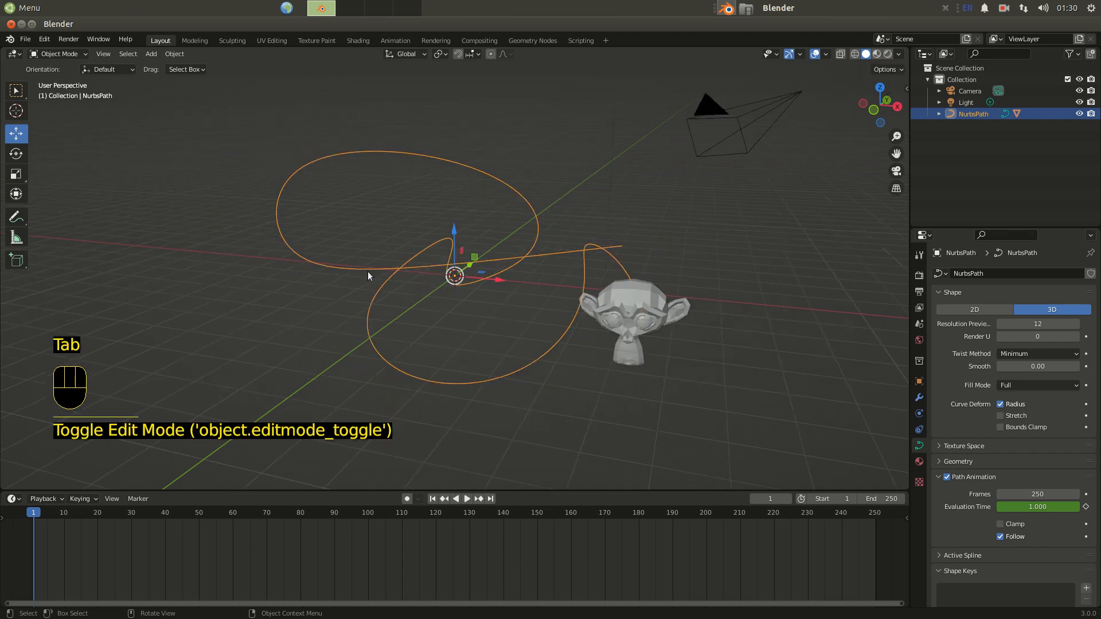
{"action": "mouse_move", "coordinate": [617, 231]}
{"action": "middle_mouse_down"}
{"action": "mouse_move", "coordinate": [611, 249]}
{"action": "mouse_move", "coordinate": [628, 225]}
{"action": "middle_mouse_up"}
{"action": "left_click", "coordinate": [562, 164]}
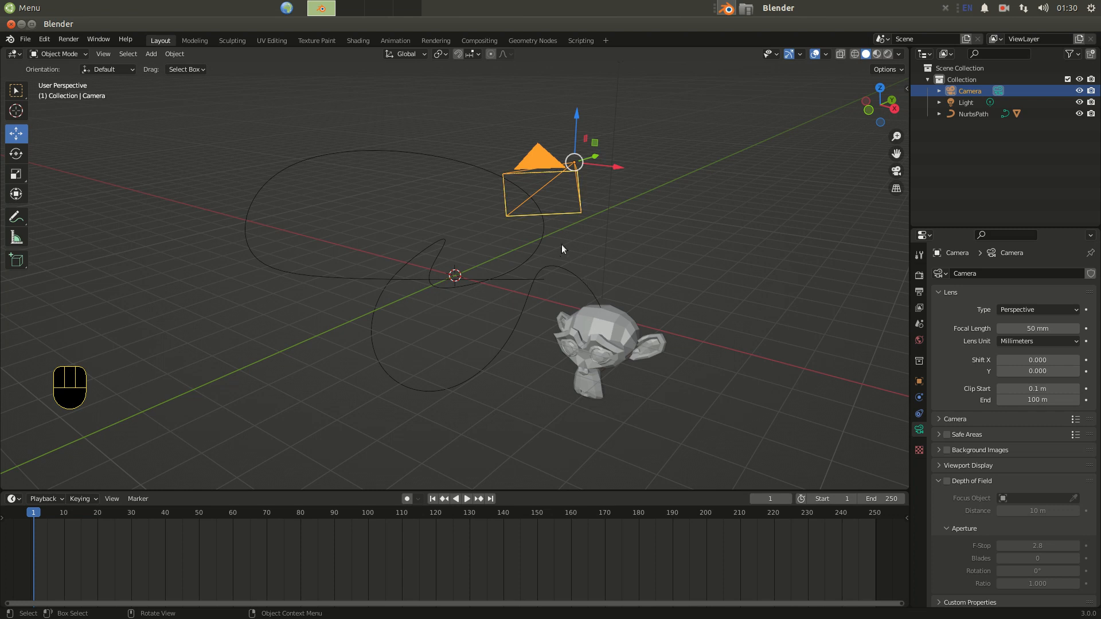
{"action": "key", "text": "shift"}
{"action": "key", "text": "shift"}
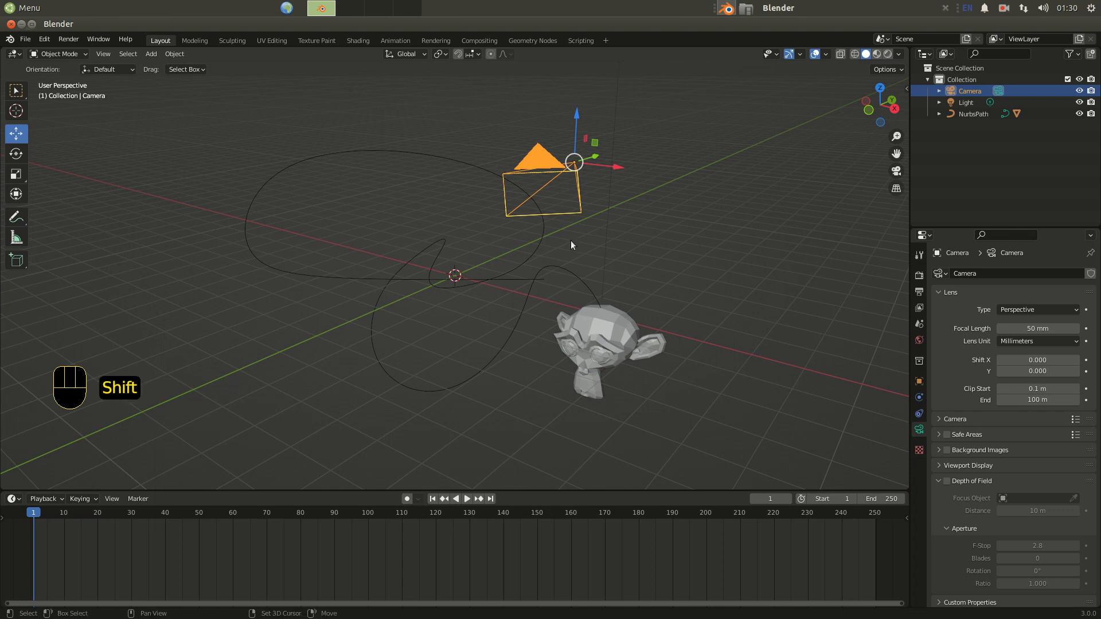
{"action": "left_click", "coordinate": [590, 319], "text": "shift"}
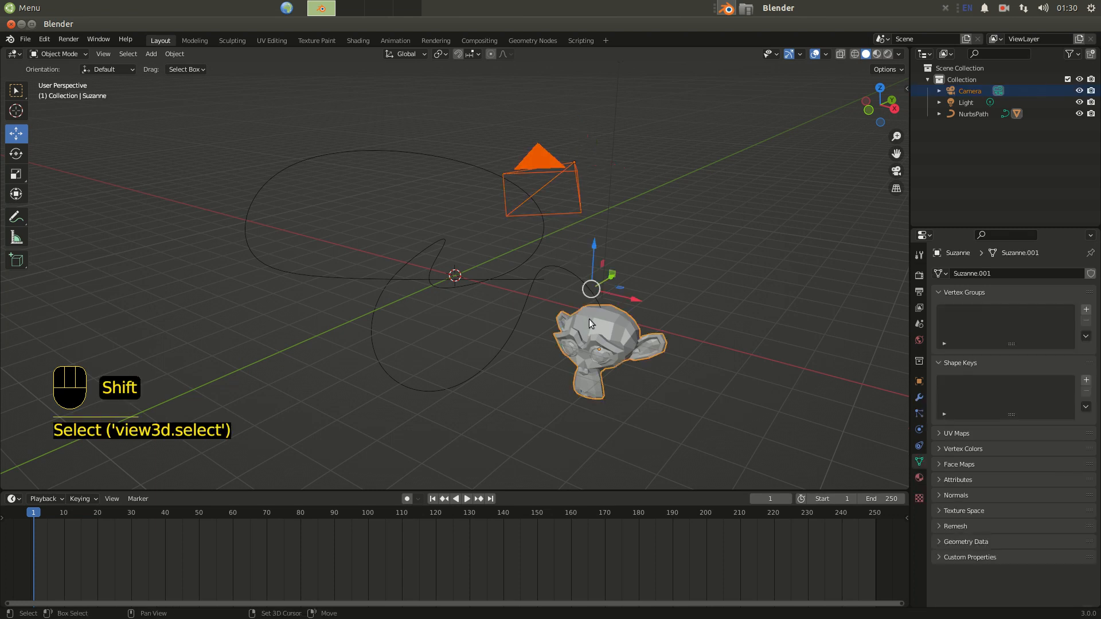
{"action": "left_click", "coordinate": [181, 55]}
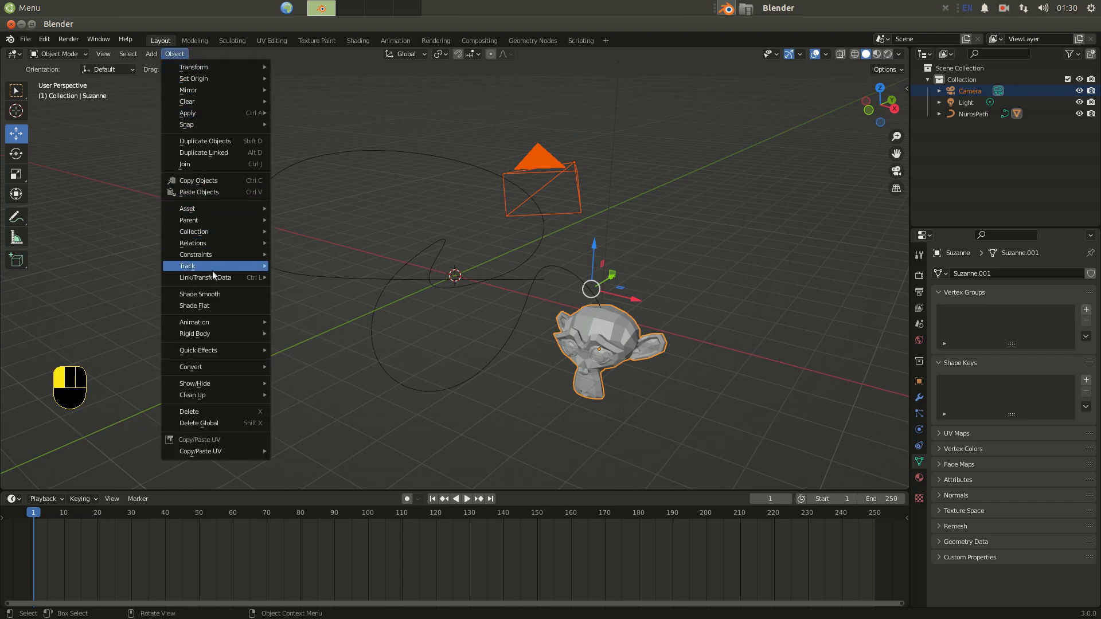
{"action": "mouse_move", "coordinate": [218, 265]}
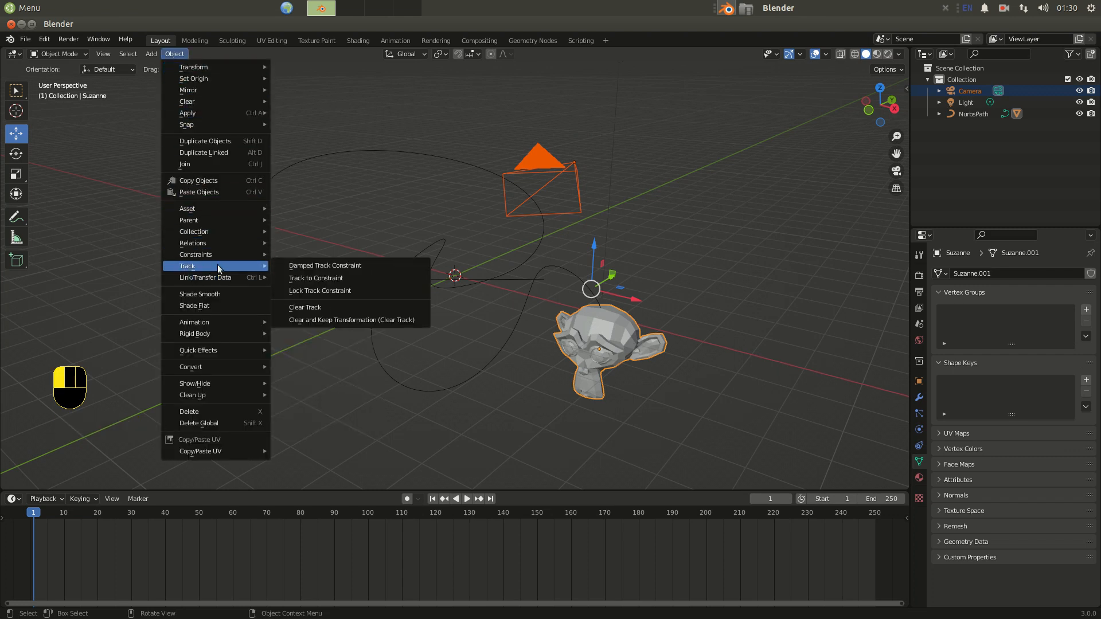
{"action": "left_click", "coordinate": [352, 266]}
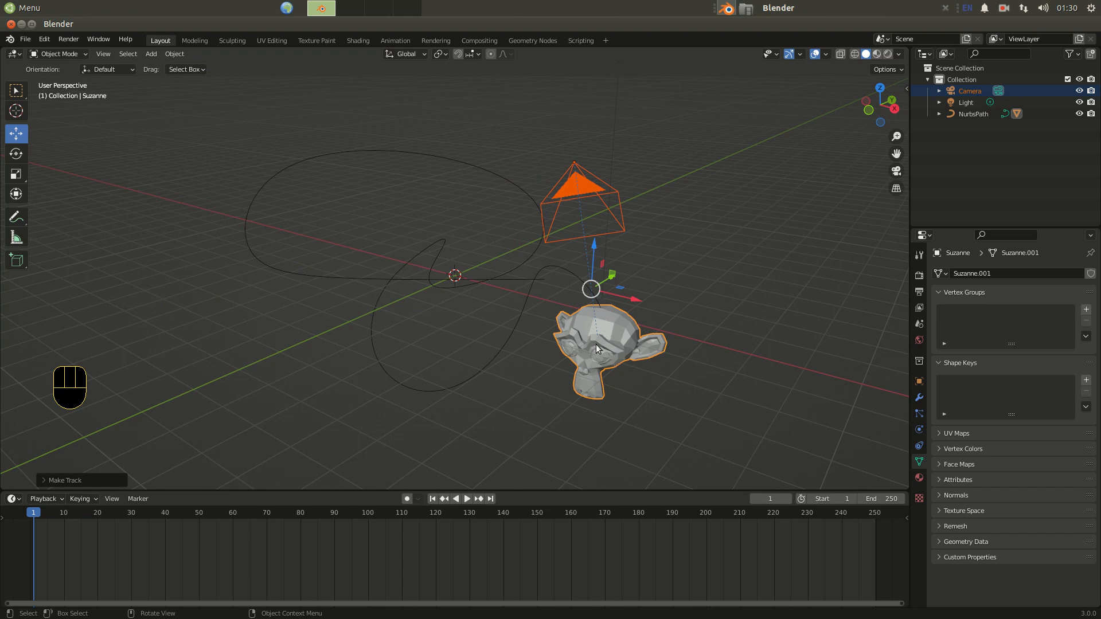
Preview the camera tracking during playback, then look through the camera and scrub the timeline back to frame 1
{"action": "left_click", "coordinate": [467, 499]}
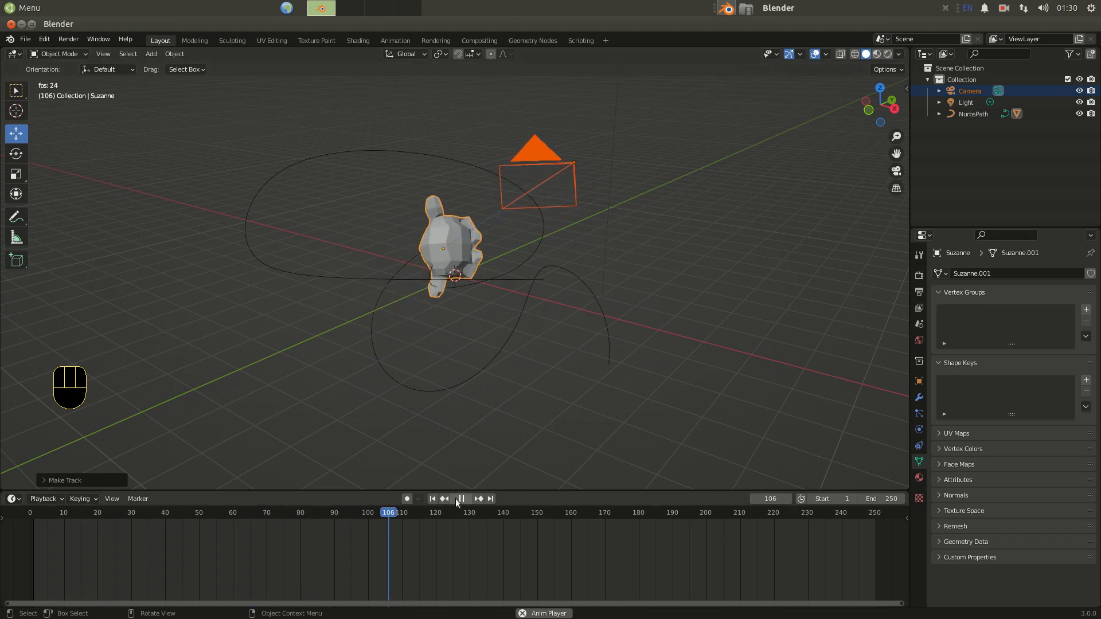
{"action": "key", "text": "space"}
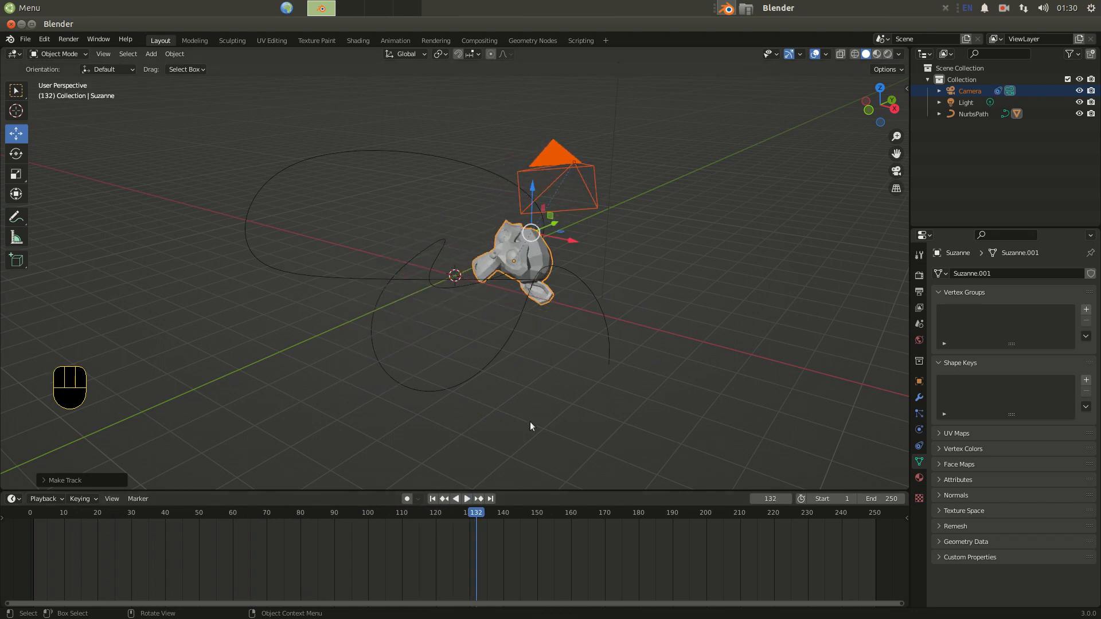
{"action": "left_click", "coordinate": [896, 171]}
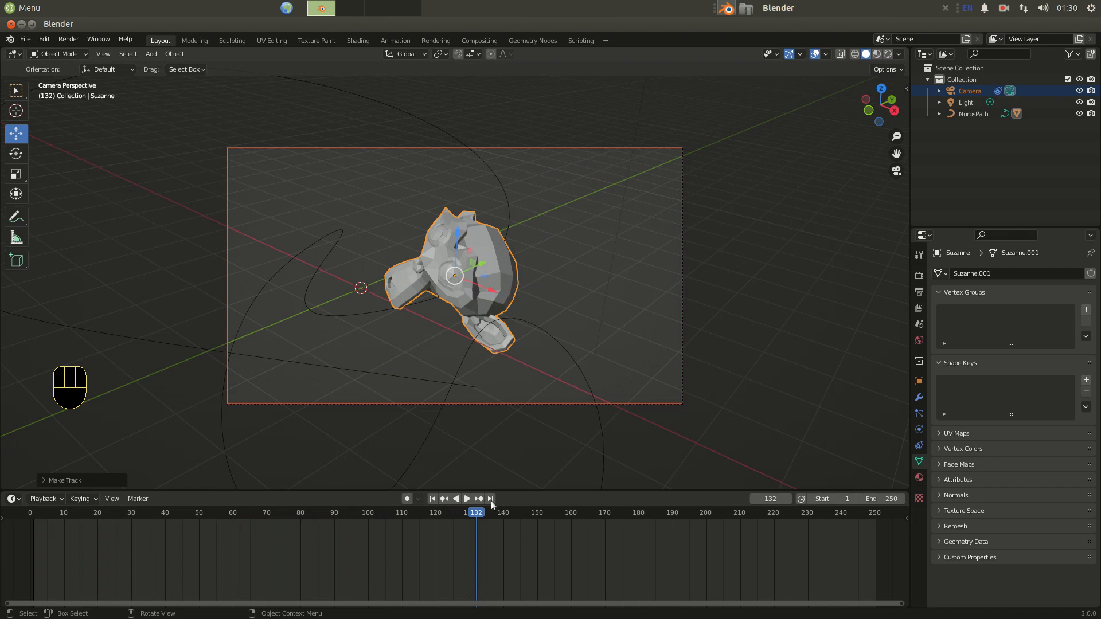
{"action": "left_click_drag", "start_coordinate": [475, 512], "coordinate": [31, 475]}
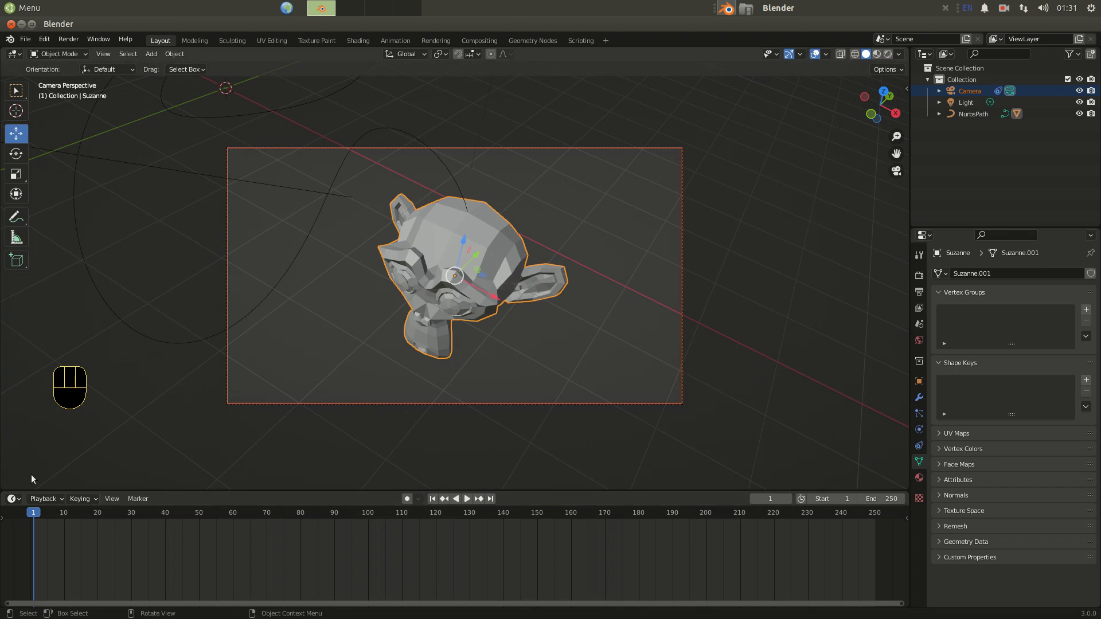